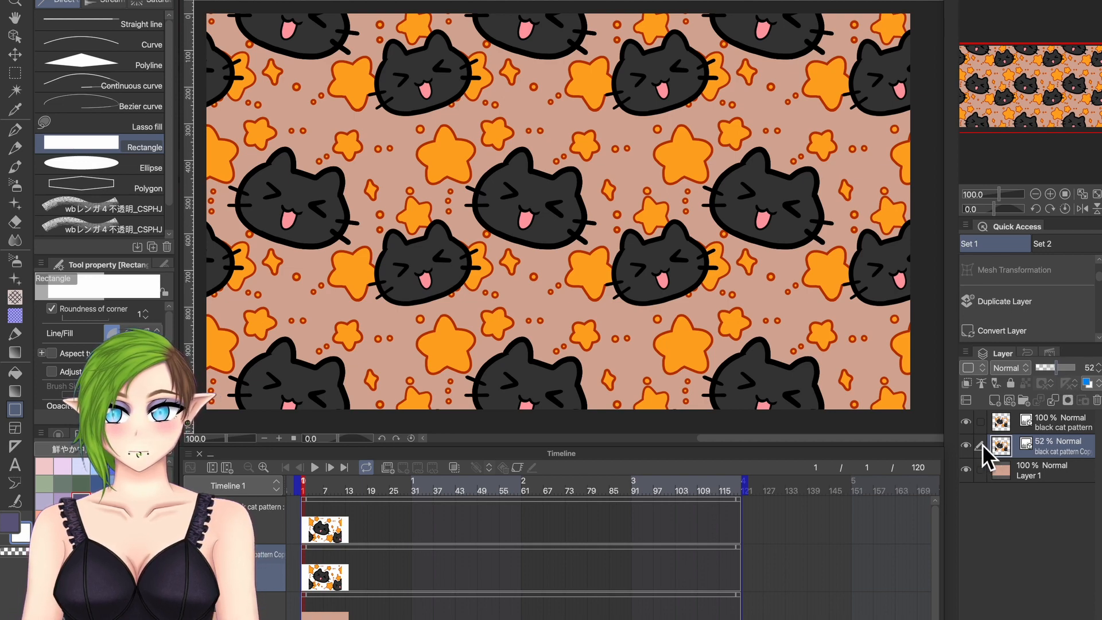
# Step: Enable keyframe editing on the top black cat pattern layer, keeping linear interpolation for its keyframes
pyautogui.click(1003, 422)
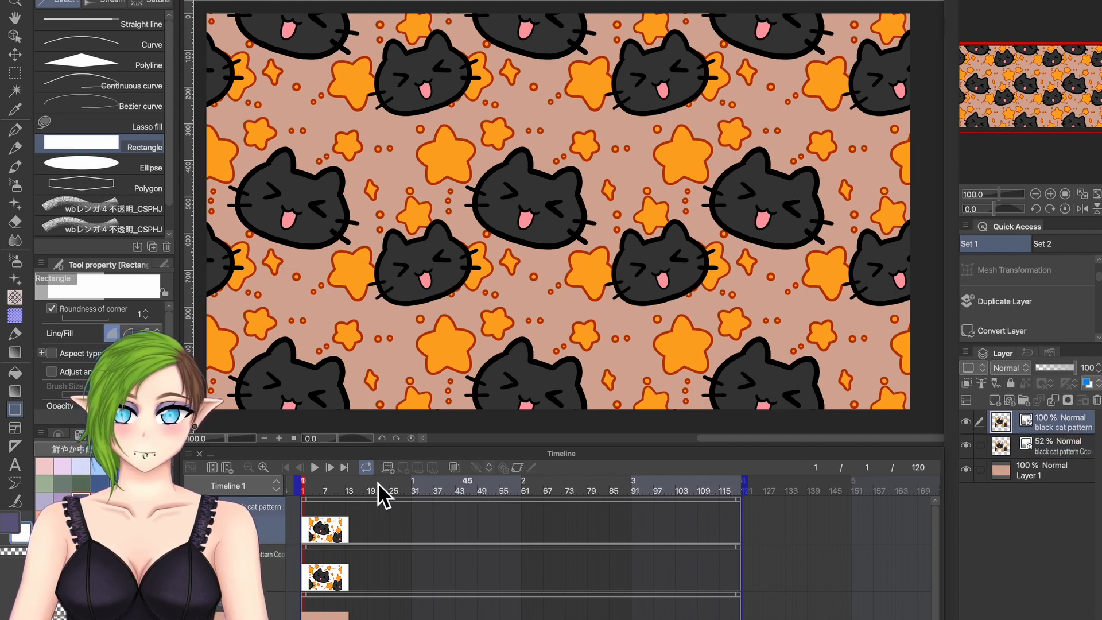
pyautogui.click(264, 467)
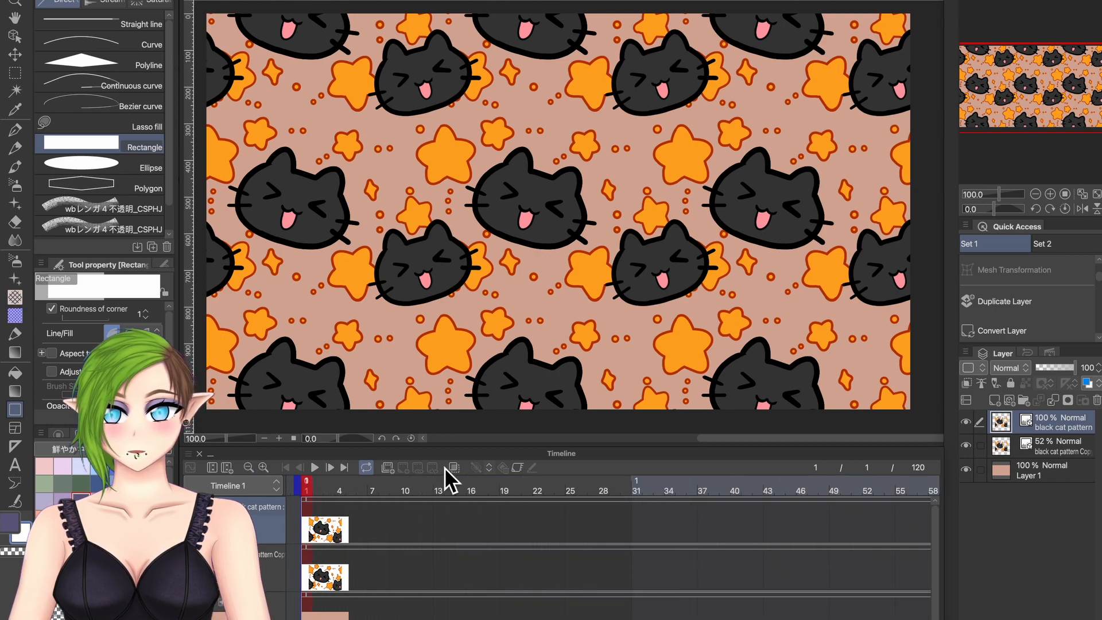
pyautogui.click(525, 473)
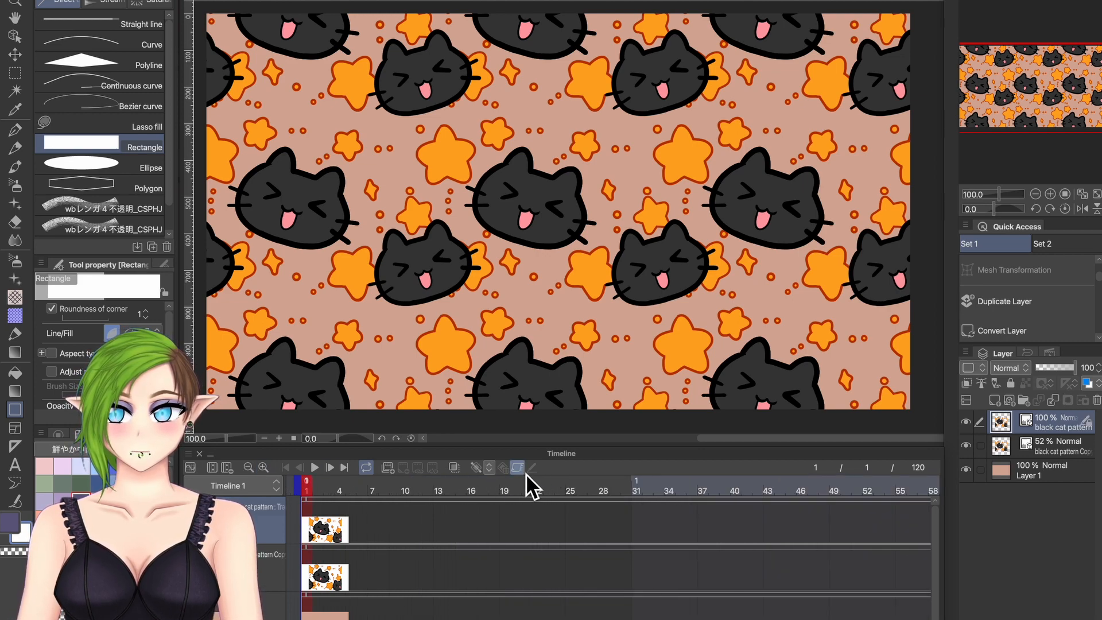
pyautogui.click(488, 471)
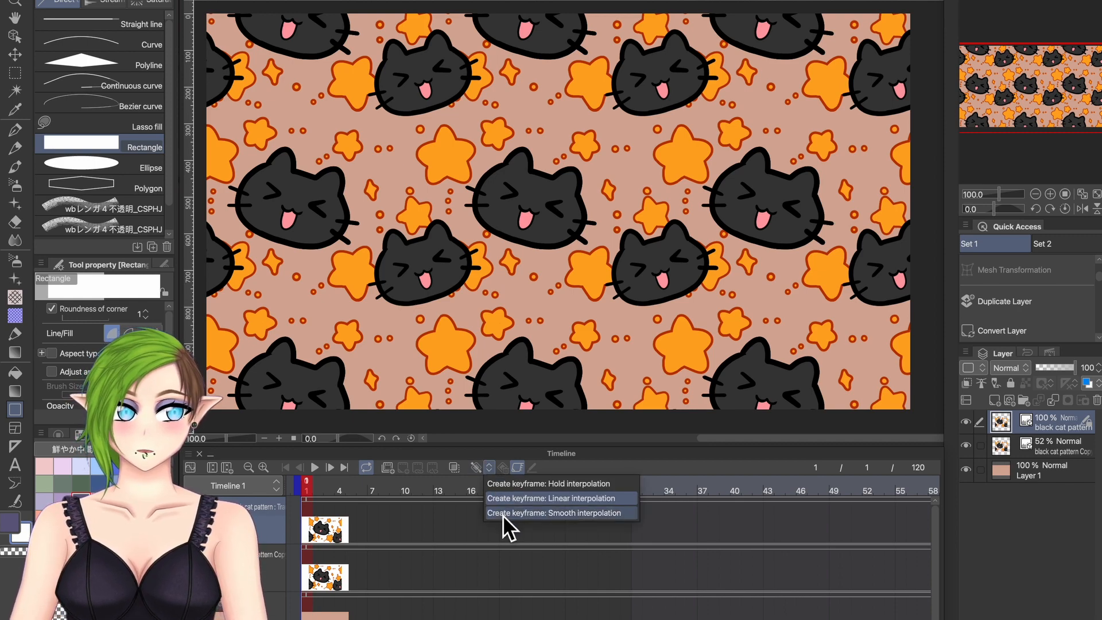
pyautogui.click(493, 466)
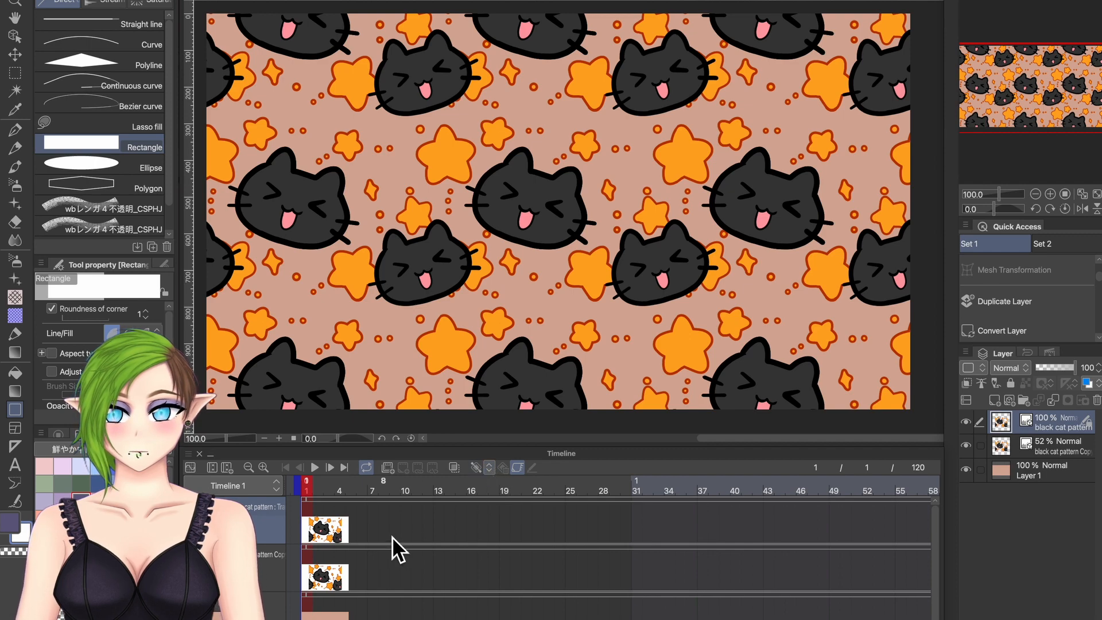
# Step: Add keyframes to the top cat pattern layer at frame 1 and at the last frame, 120
pyautogui.click(315, 509)
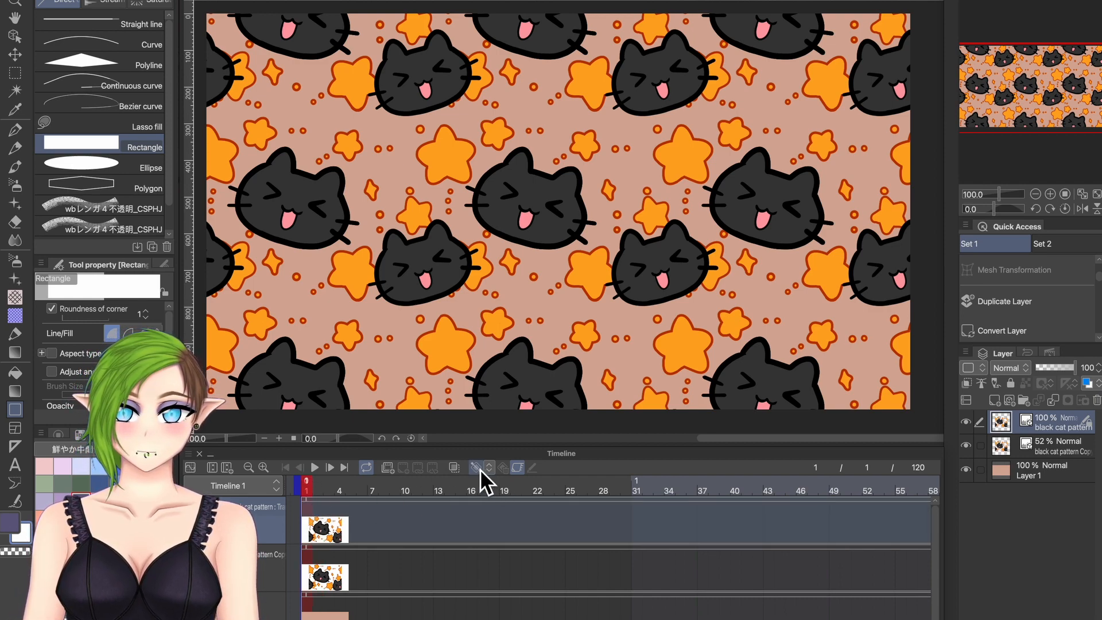
pyautogui.click(350, 473)
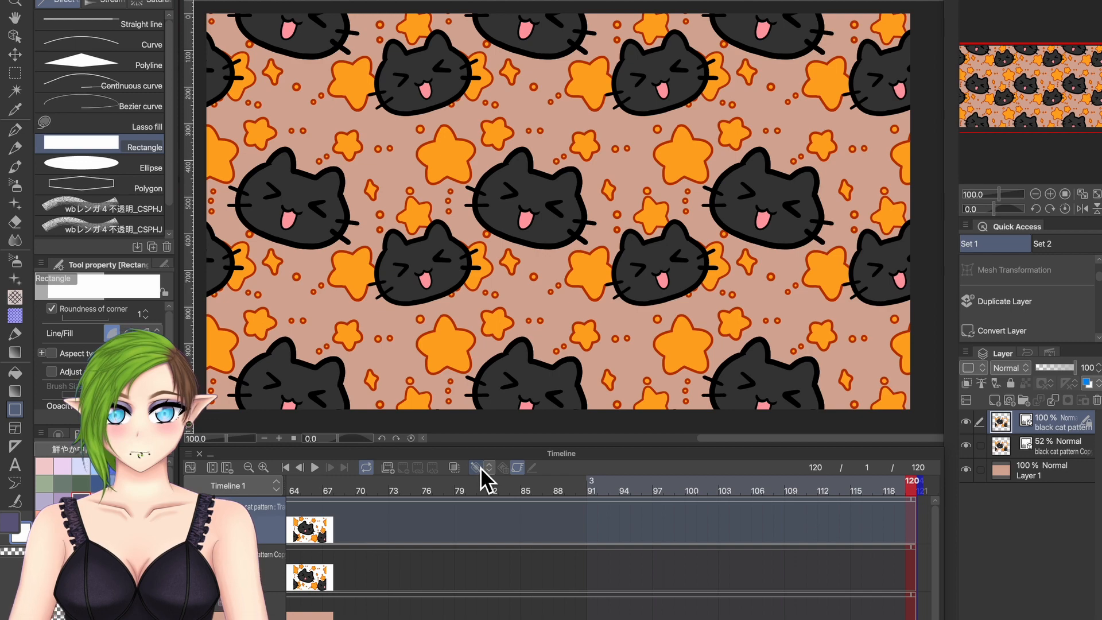
pyautogui.click(519, 465)
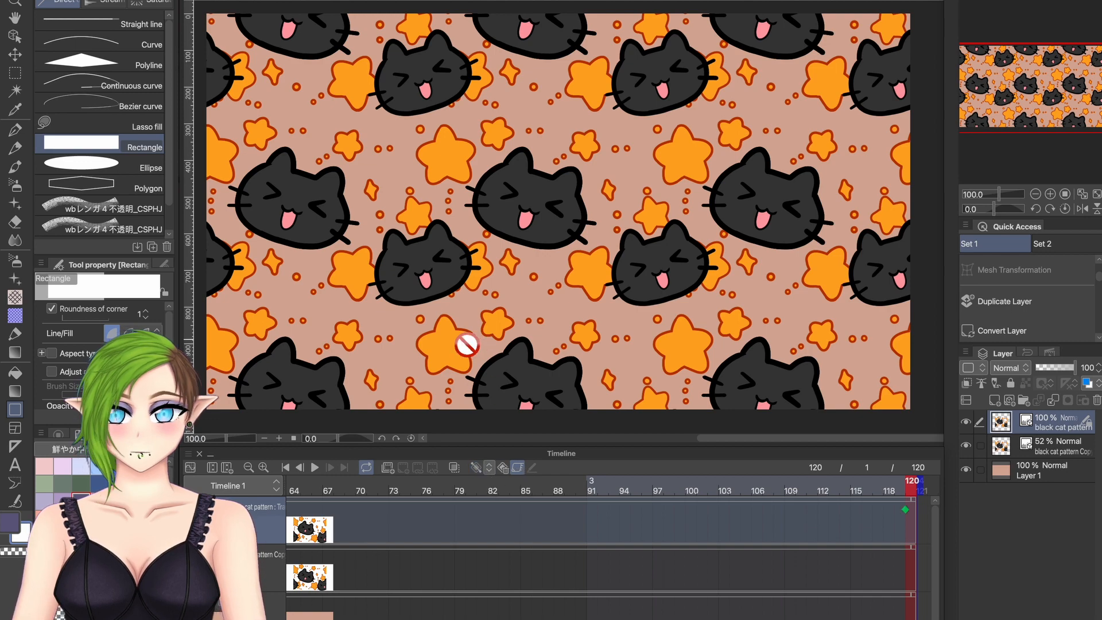
# Step: At frame 120, move the pattern one tile up and to the right so it aligns exactly with the 52% copy beneath
pyautogui.click(15, 36)
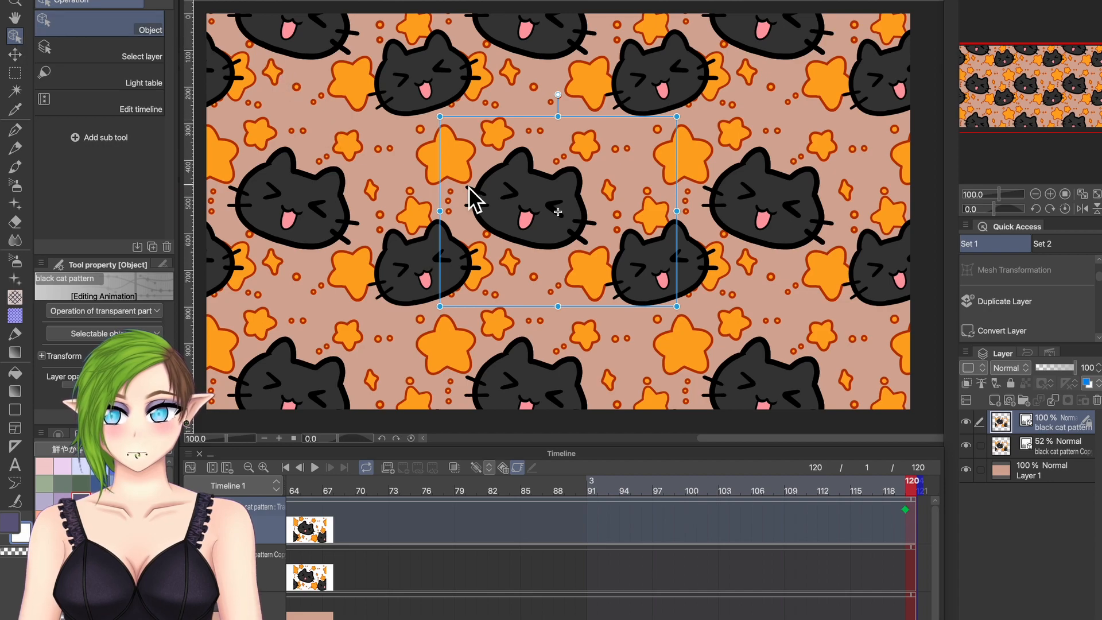
pyautogui.moveTo(498, 212); pyautogui.dragTo(726, 61)
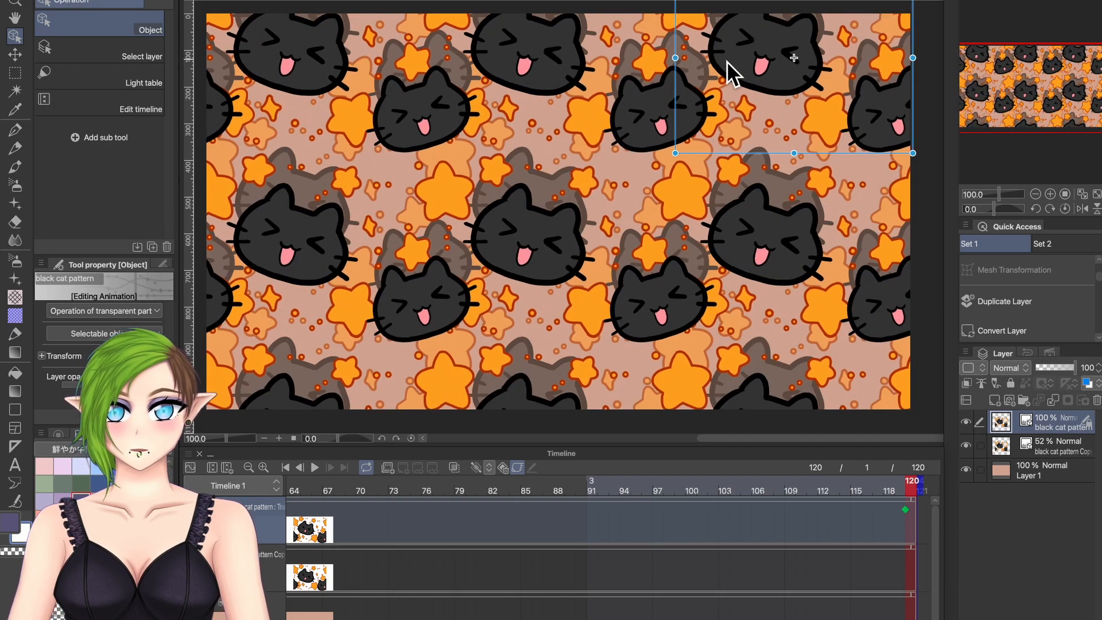
pyautogui.moveTo(538, 258); pyautogui.dragTo(539, 223)
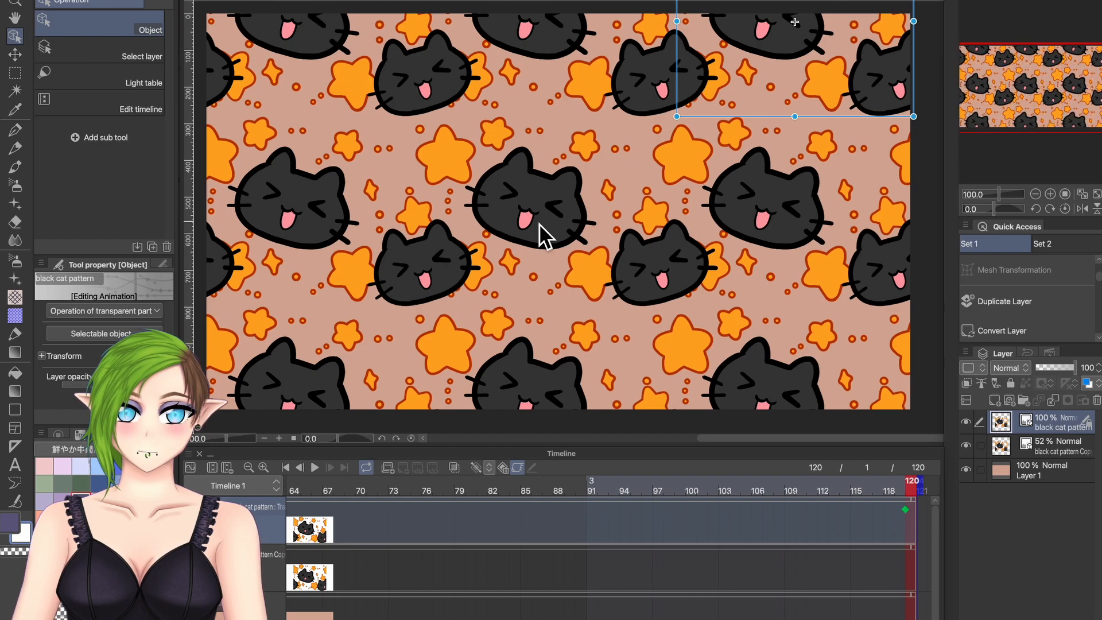
pyautogui.click(1051, 193)
pyautogui.click(1051, 194)
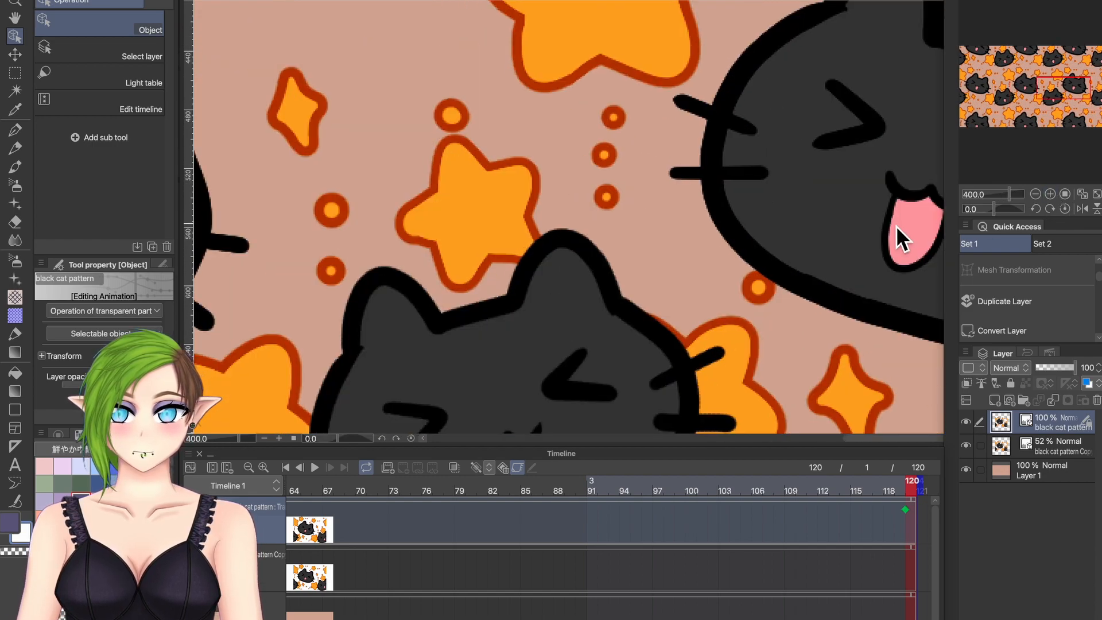
pyautogui.click(1065, 194)
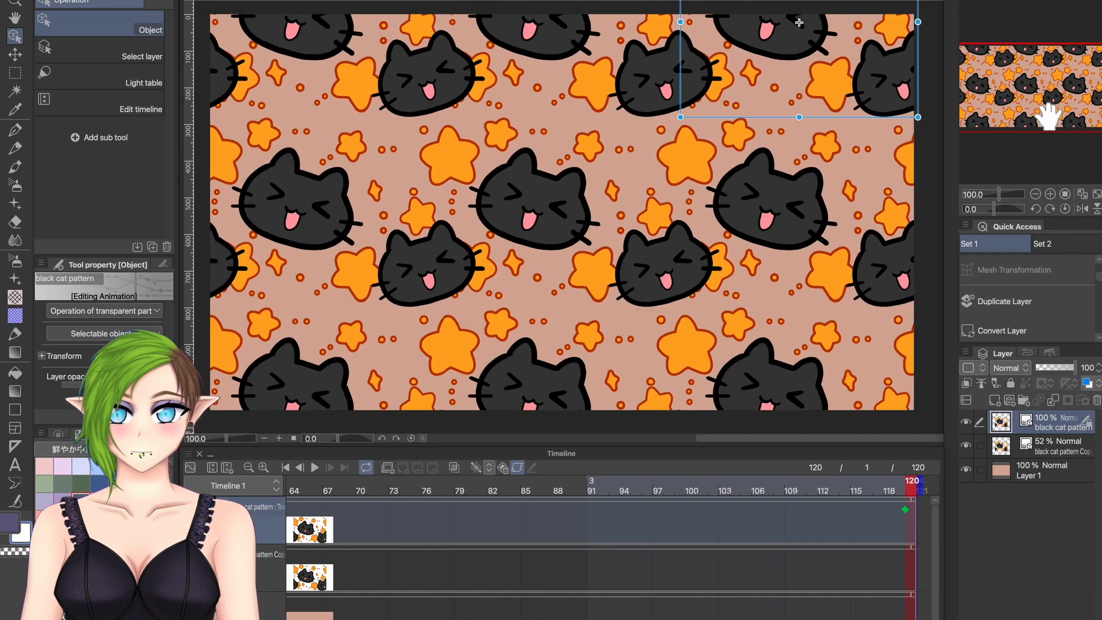
# Step: Hide the 52% reference copy of the cat pattern and play the whole animation to check the loop
pyautogui.click(974, 450)
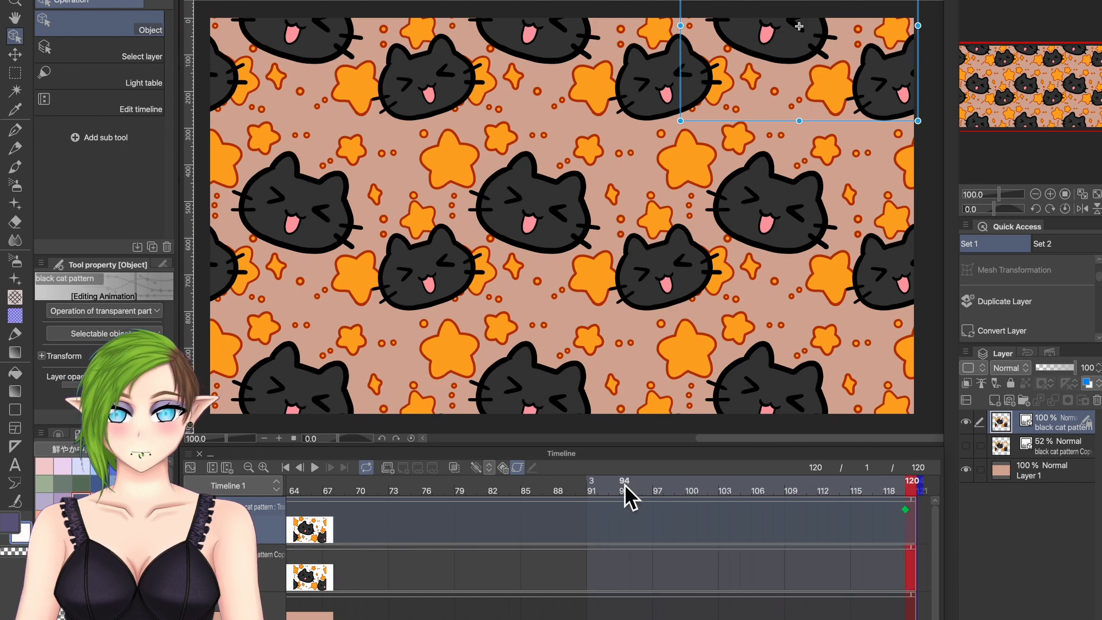
pyautogui.click(314, 467)
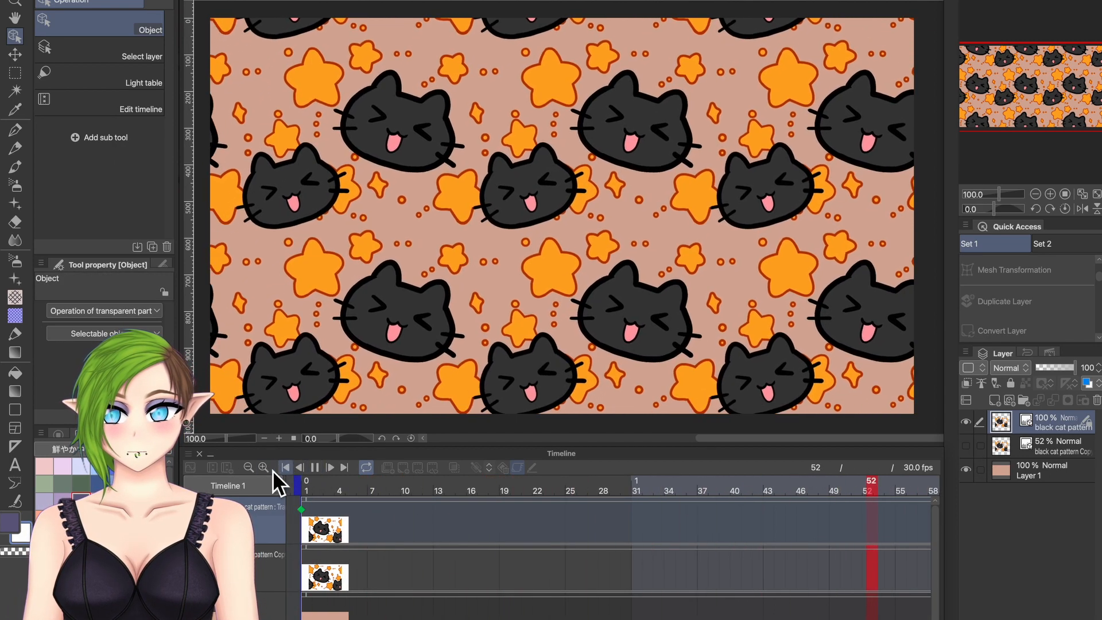
pyautogui.click(251, 467)
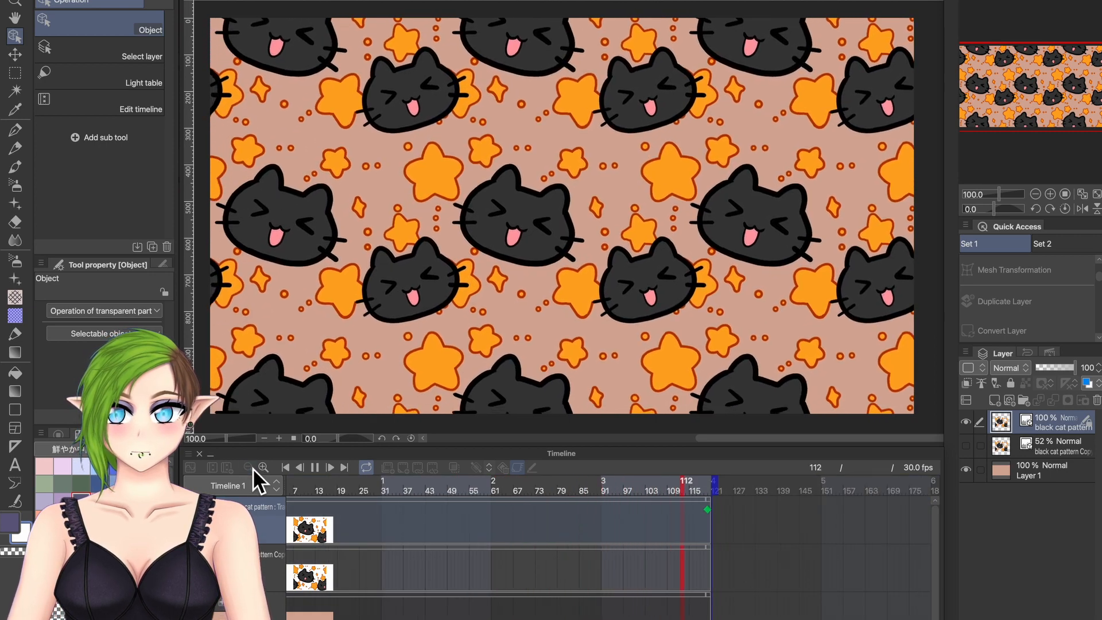
pyautogui.click(250, 467)
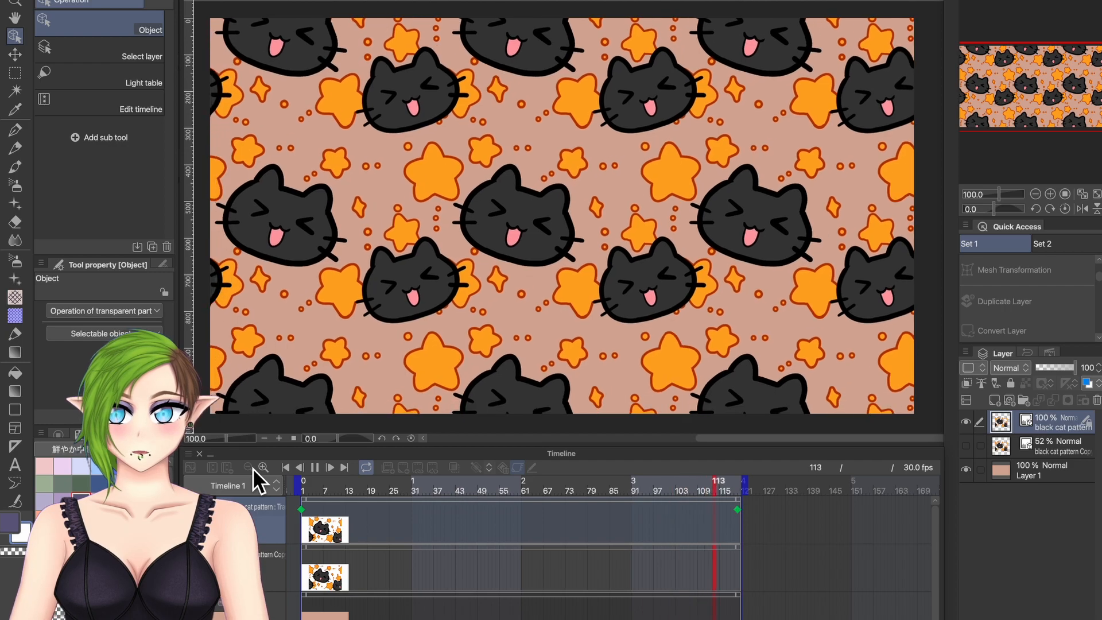
pyautogui.click(315, 467)
# Step: Copy the AURORA lettering image from the other document and paste it as a layer above the cat pattern
pyautogui.click(312, 2)
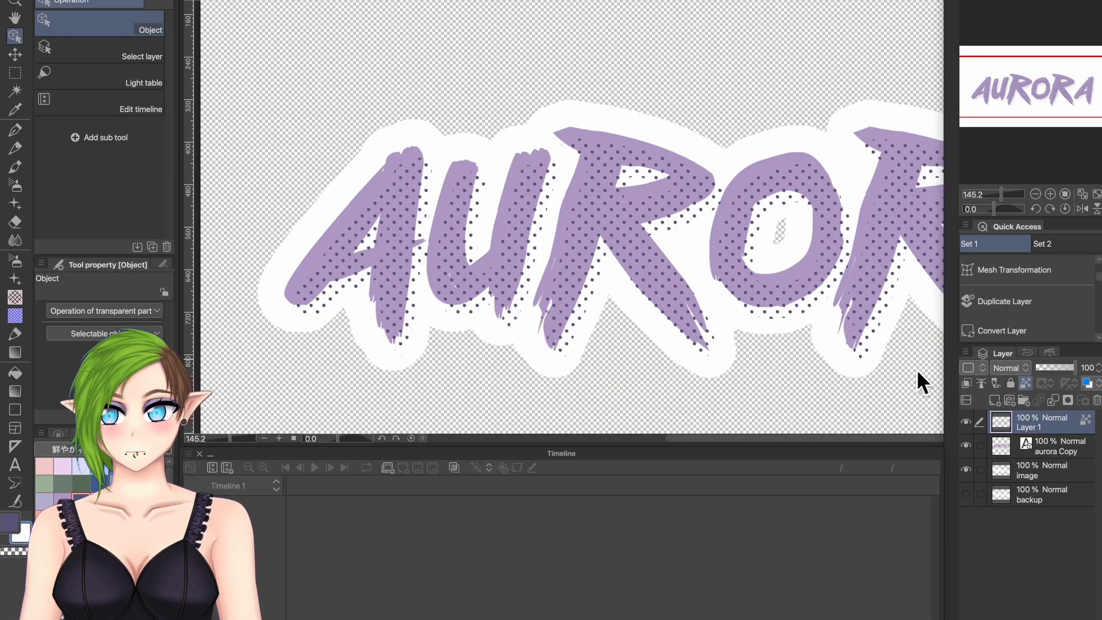
pyautogui.click(1057, 404)
pyautogui.click(1058, 403)
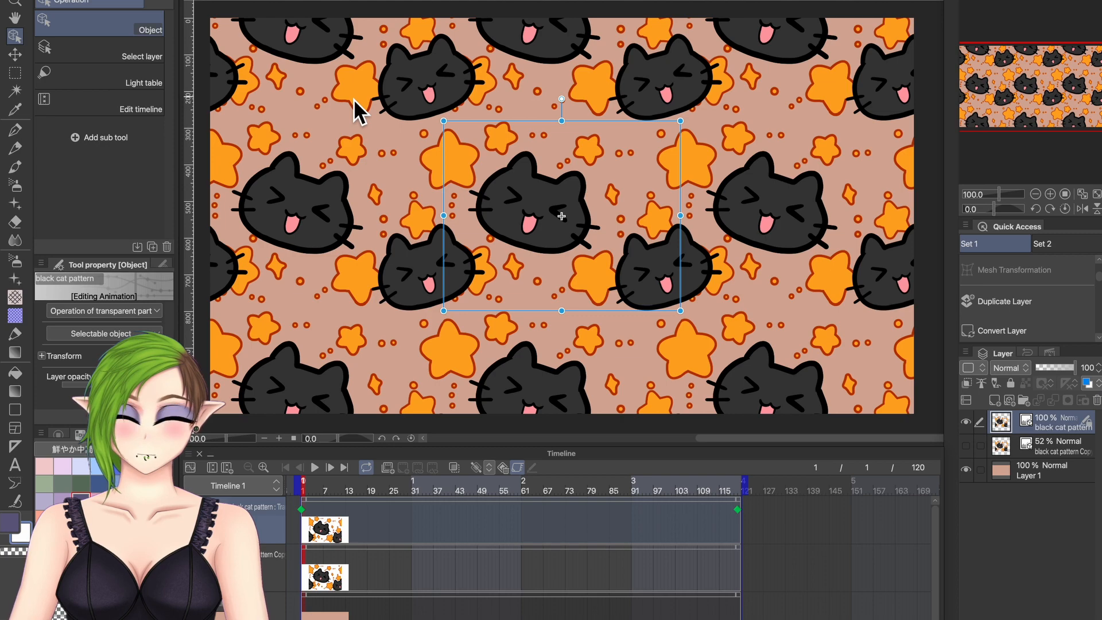
pyautogui.hotkey('ctrl', 'v')
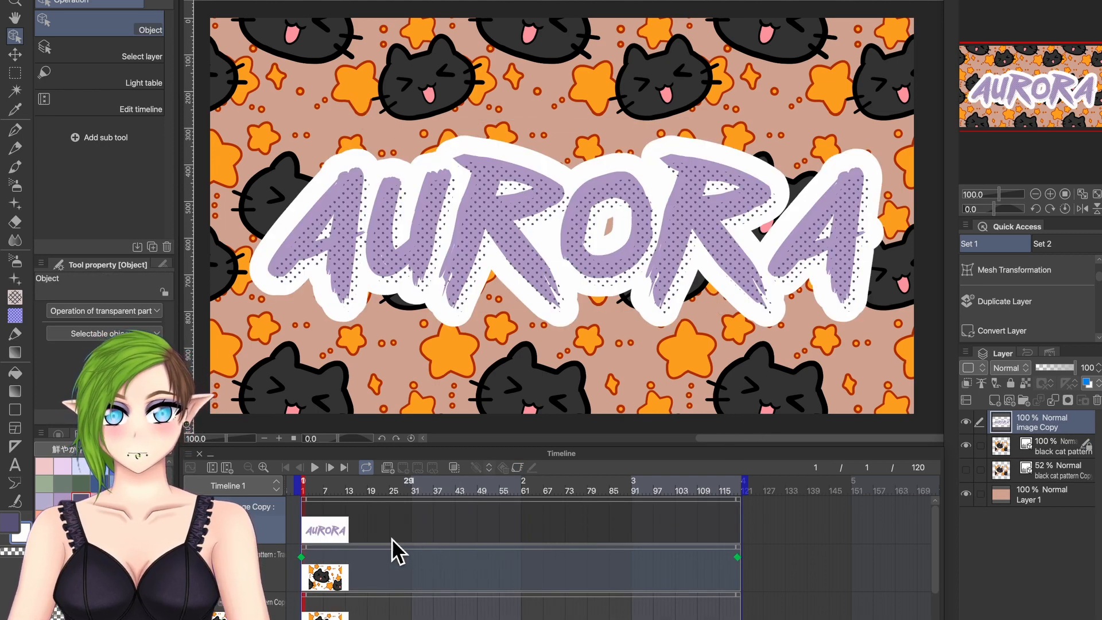
# Step: Enable keyframe editing on the pasted AURORA lettering layer and add keyframes at frames 1 and 120
pyautogui.click(266, 472)
pyautogui.click(266, 472)
pyautogui.click(265, 472)
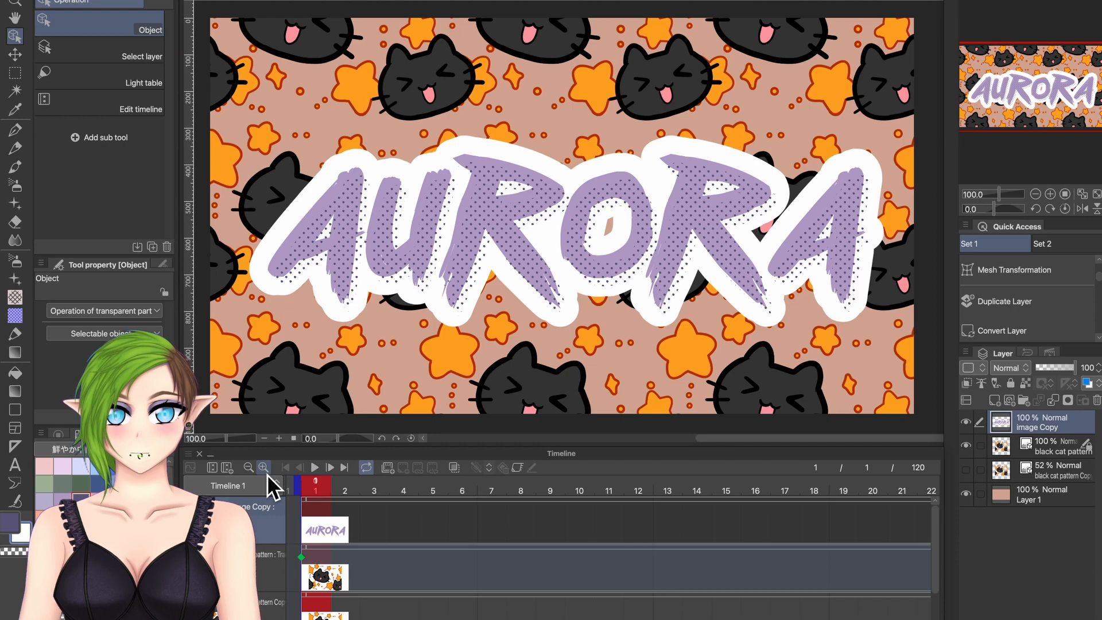
pyautogui.click(518, 466)
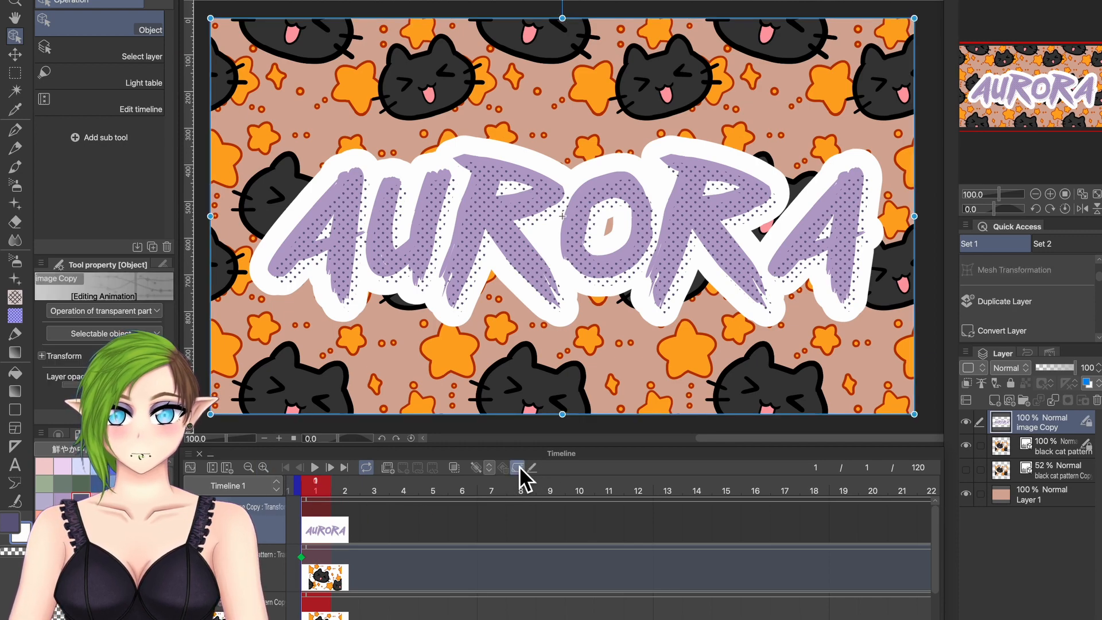
pyautogui.click(477, 470)
pyautogui.click(345, 467)
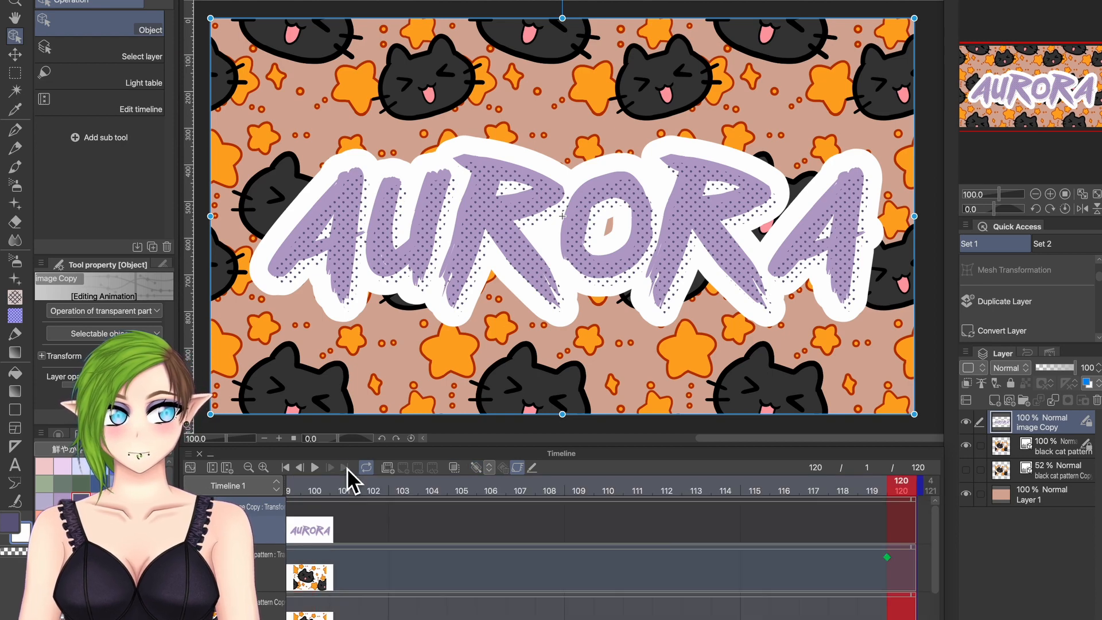
pyautogui.click(479, 469)
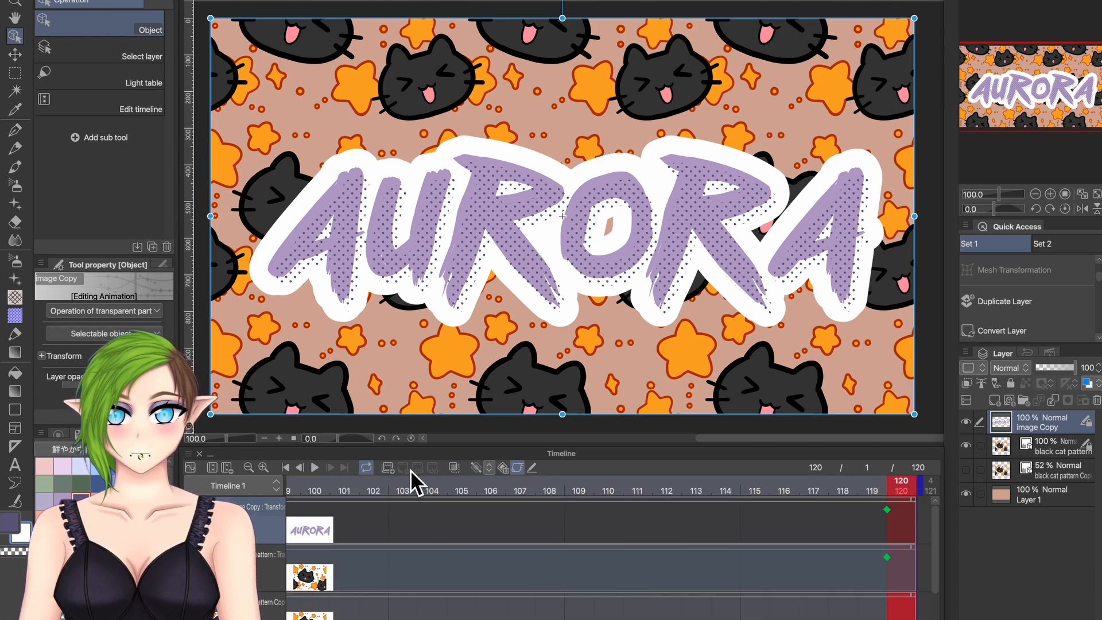
# Step: Add a lettering keyframe at frame 31 and nudge the AURORA lettering slightly straight up from its starting position
pyautogui.click(288, 467)
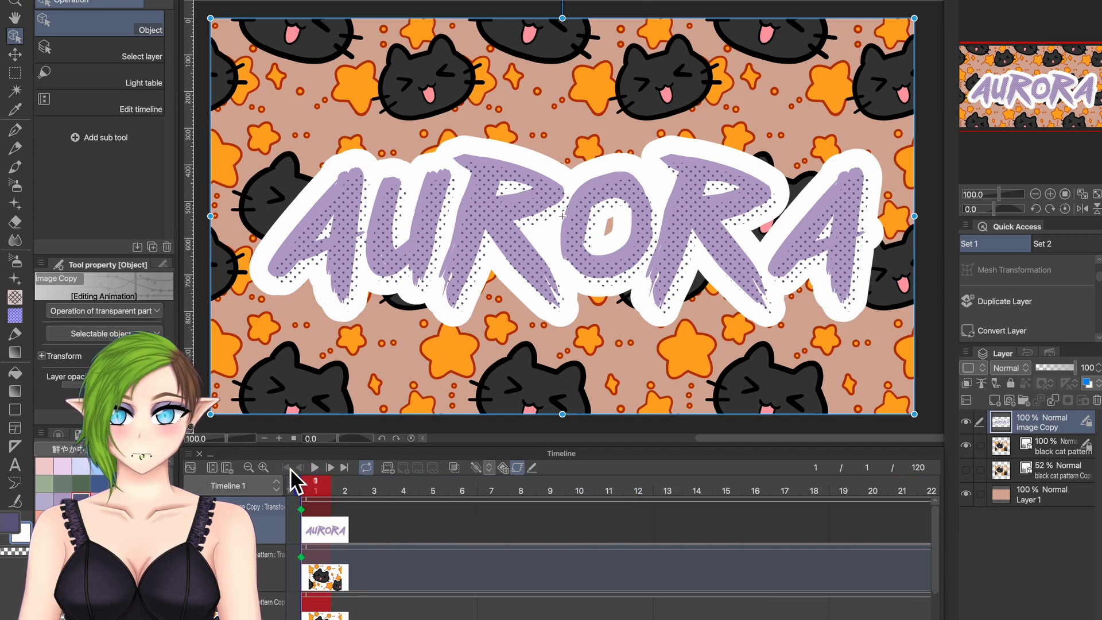
pyautogui.click(249, 467)
pyautogui.click(248, 467)
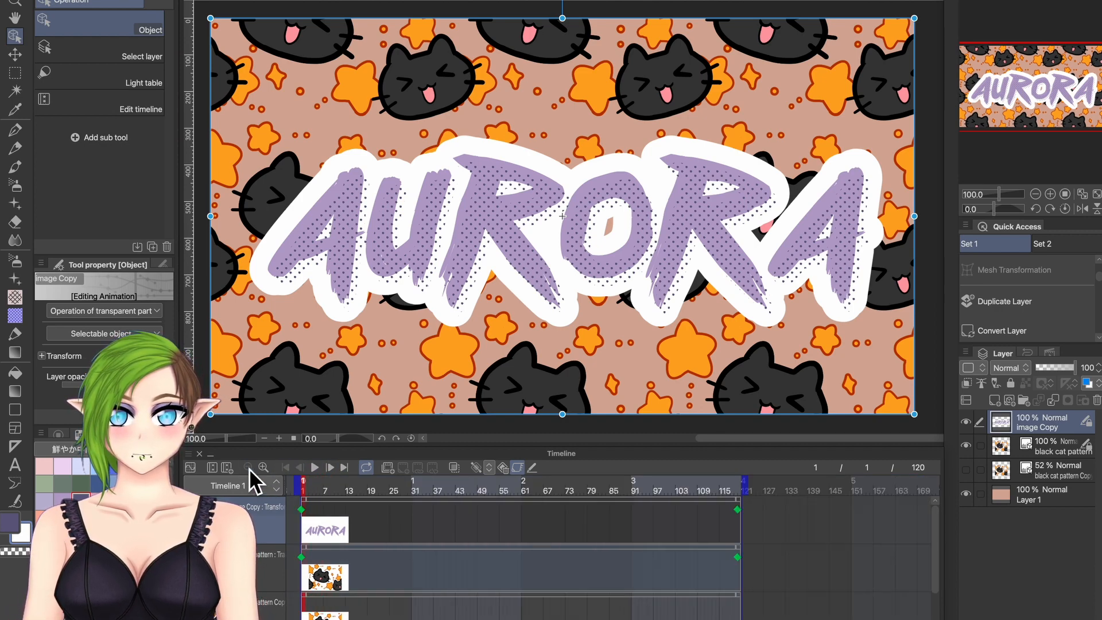
pyautogui.click(415, 524)
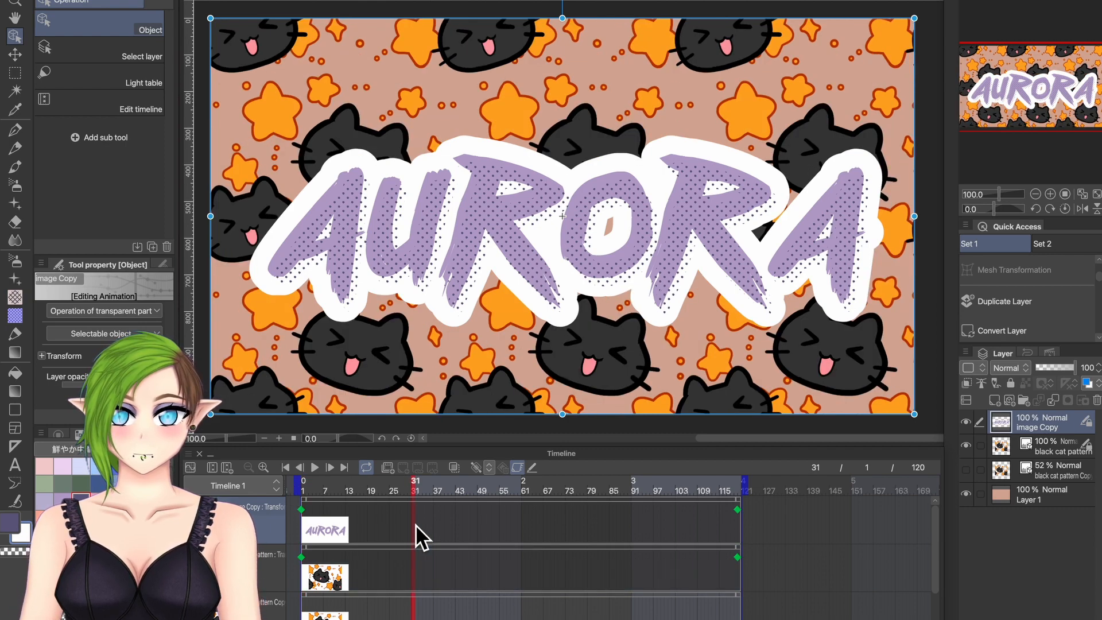
pyautogui.click(477, 467)
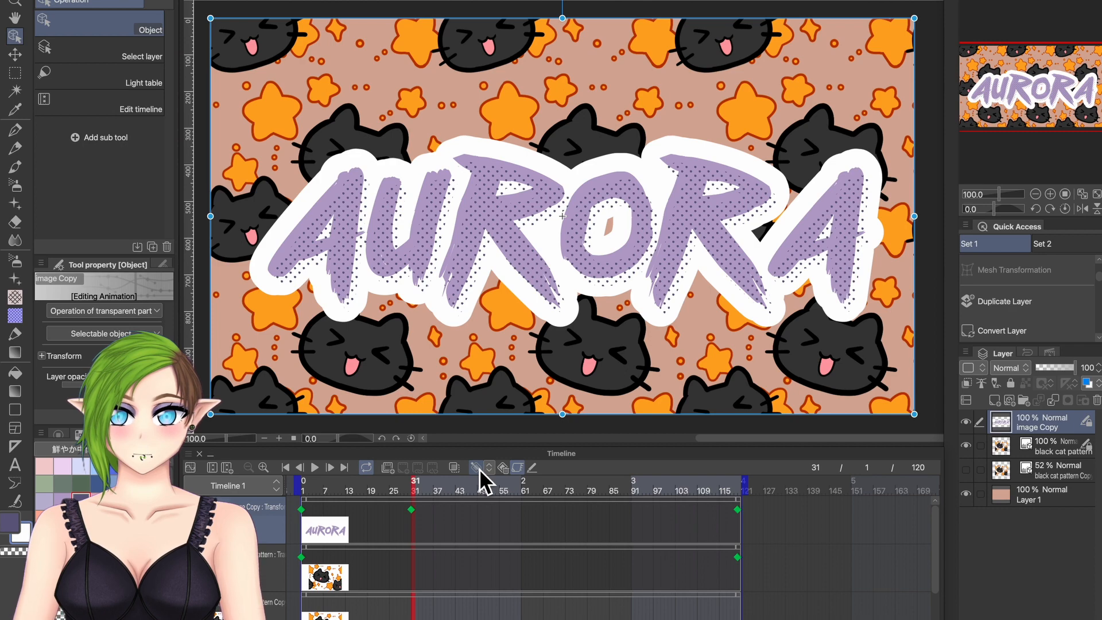
pyautogui.press('Up')
pyautogui.press('Up')
pyautogui.press('Up')
pyautogui.press('Up')
pyautogui.press('Up')
pyautogui.press('Up')
pyautogui.press('Up')
pyautogui.press('Up')
pyautogui.press('Up')
pyautogui.press('Up')
pyautogui.press('Up')
pyautogui.press('Up')
pyautogui.press('Up')
pyautogui.press('Up')
pyautogui.press('Up')
pyautogui.press('Up')
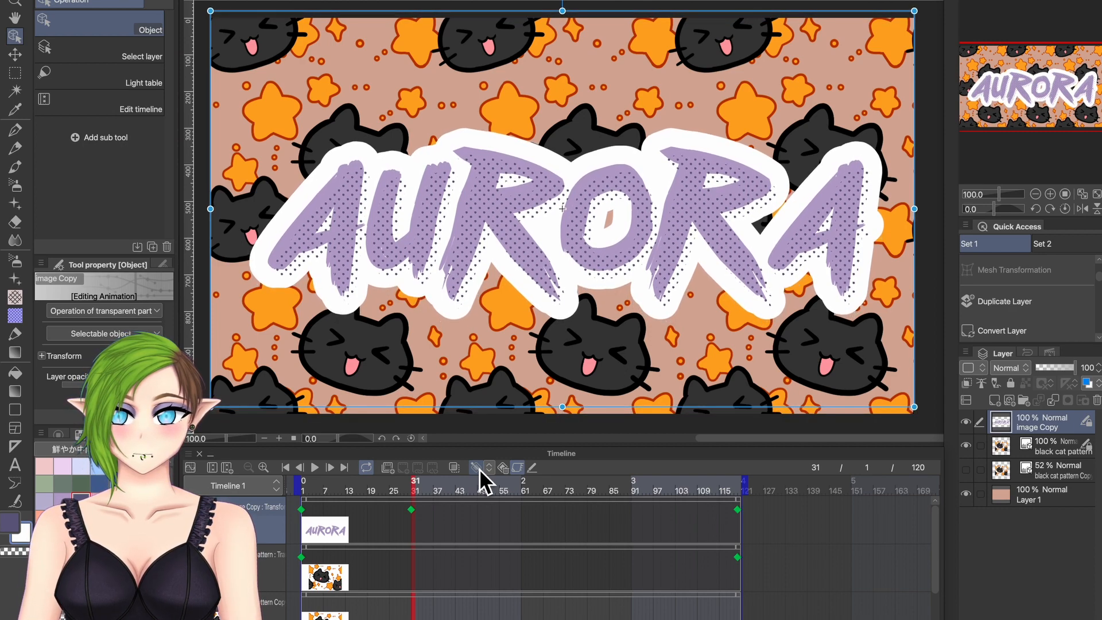
pyautogui.press('Up')
pyautogui.press('Up')
pyautogui.press('Up')
pyautogui.press('Up')
pyautogui.press('Up')
pyautogui.press('Up')
pyautogui.press('Up')
pyautogui.press('Up')
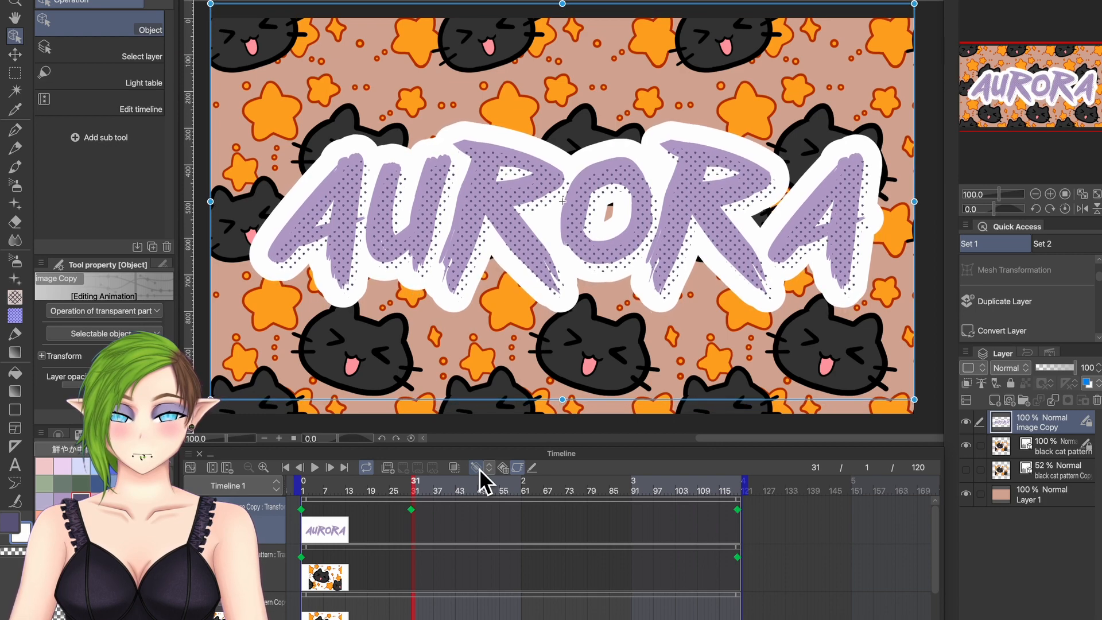
pyautogui.press('Up')
pyautogui.press('Up')
pyautogui.press('Up')
pyautogui.press('Up')
pyautogui.press('Up')
pyautogui.press('Up')
pyautogui.press('Up')
pyautogui.press('Up')
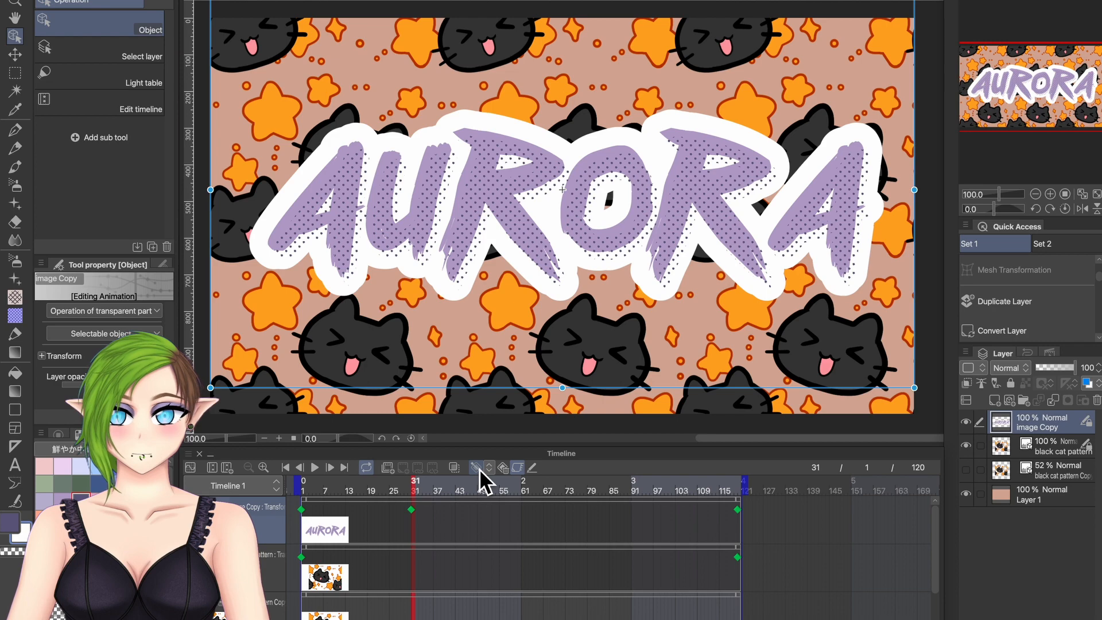
# Step: Add a lettering keyframe at frame 91 and nudge the AURORA lettering straight down, slightly below its starting position
pyautogui.click(635, 519)
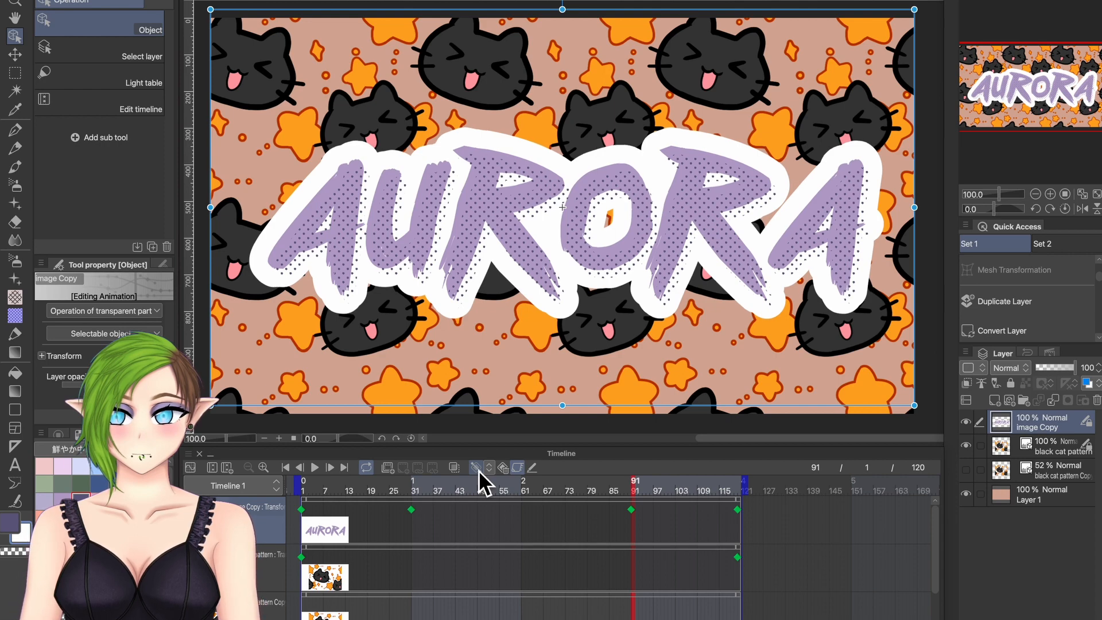
pyautogui.press('Down')
pyautogui.press('Down')
pyautogui.press('Down')
pyautogui.press('Down')
pyautogui.press('Down')
pyautogui.press('Down')
pyautogui.press('Down')
pyautogui.press('Down')
pyautogui.press('Down')
pyautogui.press('Down')
pyautogui.press('Down')
pyautogui.press('Down')
pyautogui.press('Down')
pyautogui.press('Down')
pyautogui.press('Down')
pyautogui.press('Down')
pyautogui.press('Down')
pyautogui.press('Down')
pyautogui.press('Down')
pyautogui.press('Down')
pyautogui.press('Down')
pyautogui.press('Down')
pyautogui.press('Down')
pyautogui.press('Down')
pyautogui.press('Down')
pyautogui.press('Down')
pyautogui.press('Down')
pyautogui.press('Down')
pyautogui.press('Down')
pyautogui.press('Down')
pyautogui.press('Down')
pyautogui.press('Down')
pyautogui.press('Down')
pyautogui.press('Down')
pyautogui.press('Down')
pyautogui.press('Down')
pyautogui.press('Down')
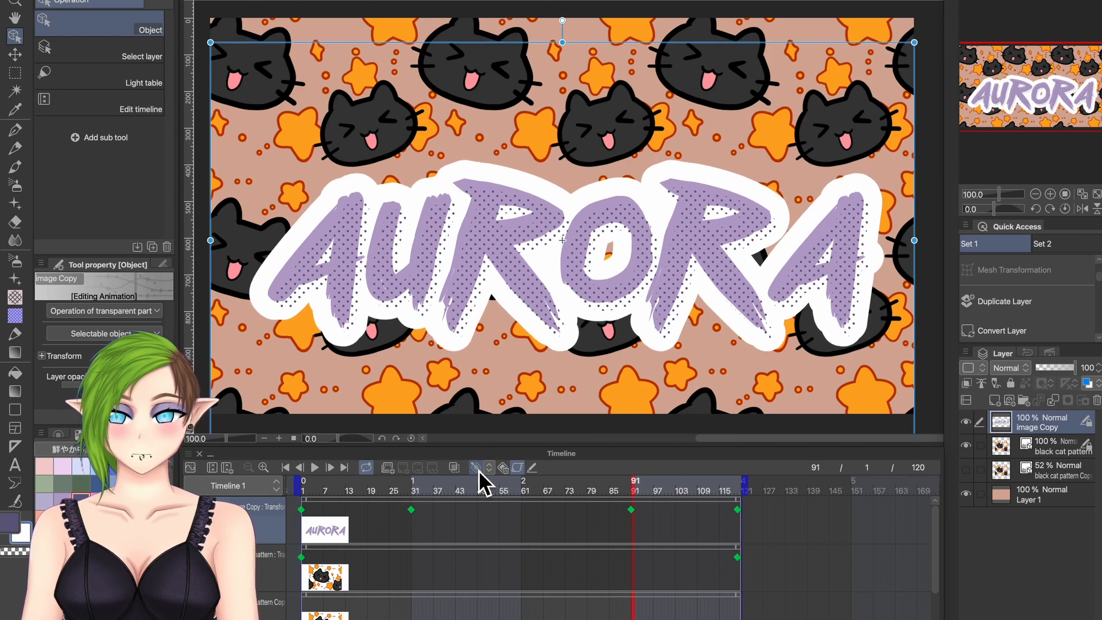
pyautogui.press('Down')
pyautogui.press('Down')
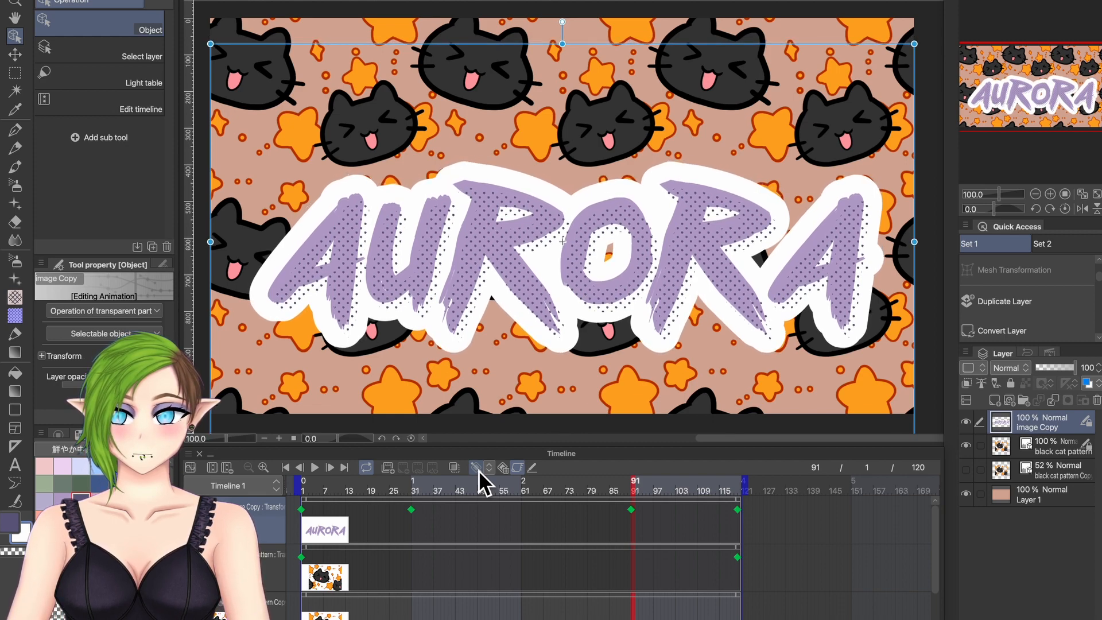
pyautogui.press('Down')
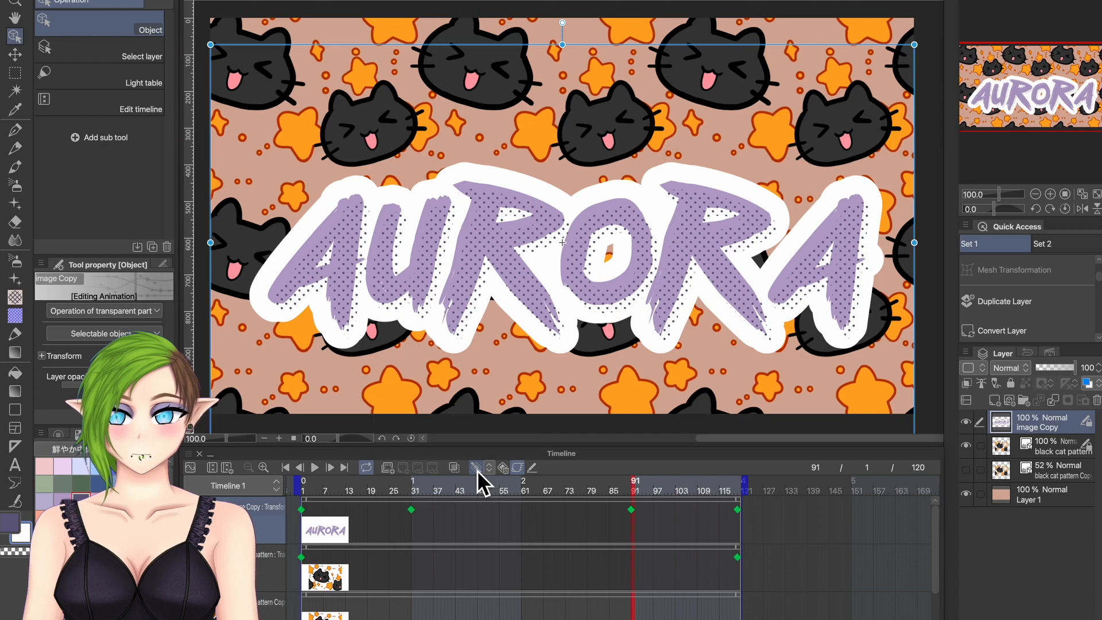
# Step: Play back the floating AURORA lettering animation from frame 91 to check the loop
pyautogui.click(319, 472)
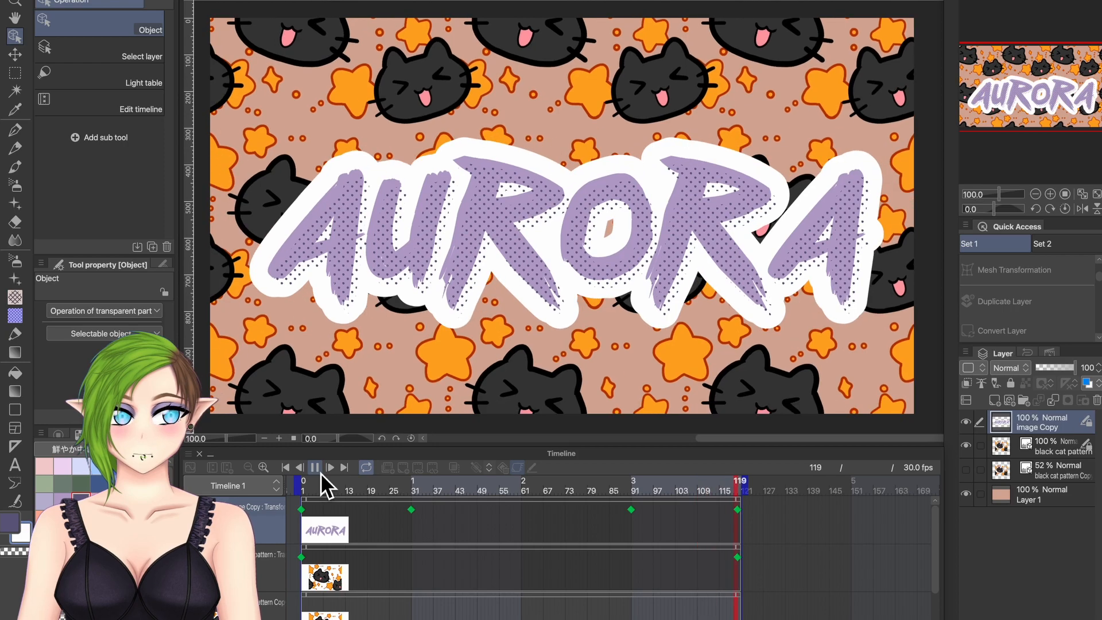
pyautogui.click(320, 473)
pyautogui.click(323, 529)
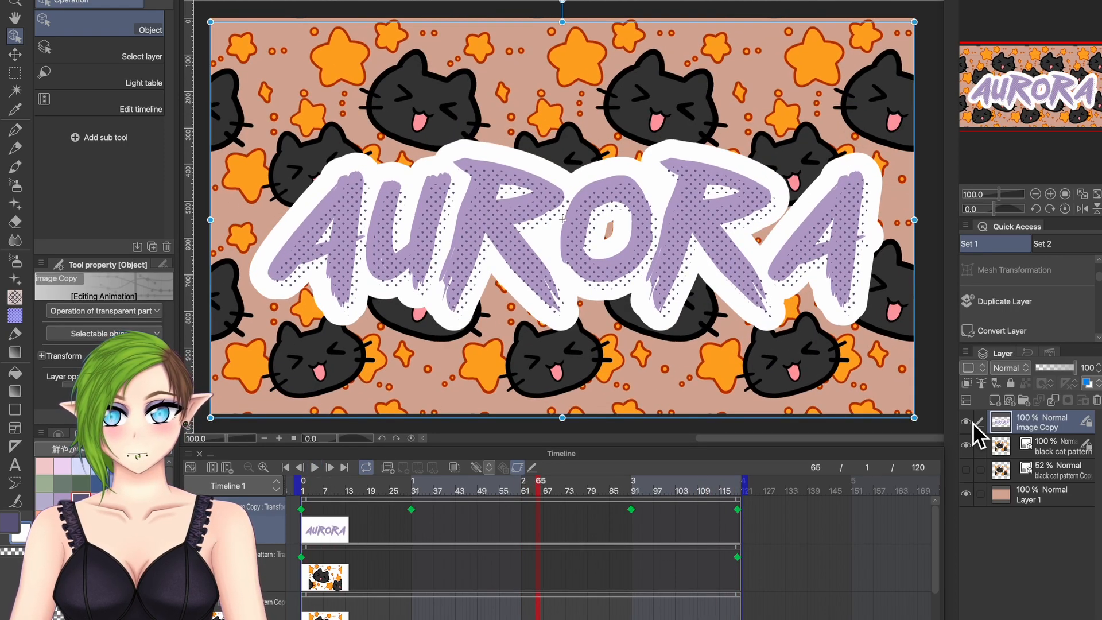
# Step: Hide the floating lettering layer at frame 1 and paste a fresh copy of the AURORA lettering above it
pyautogui.click(285, 468)
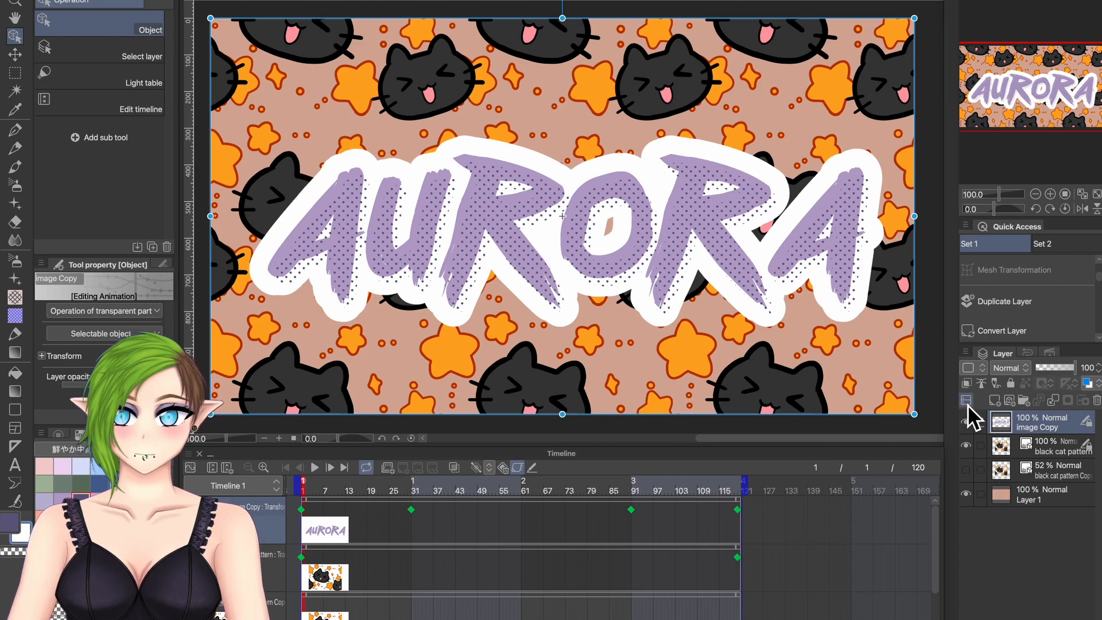
pyautogui.click(966, 421)
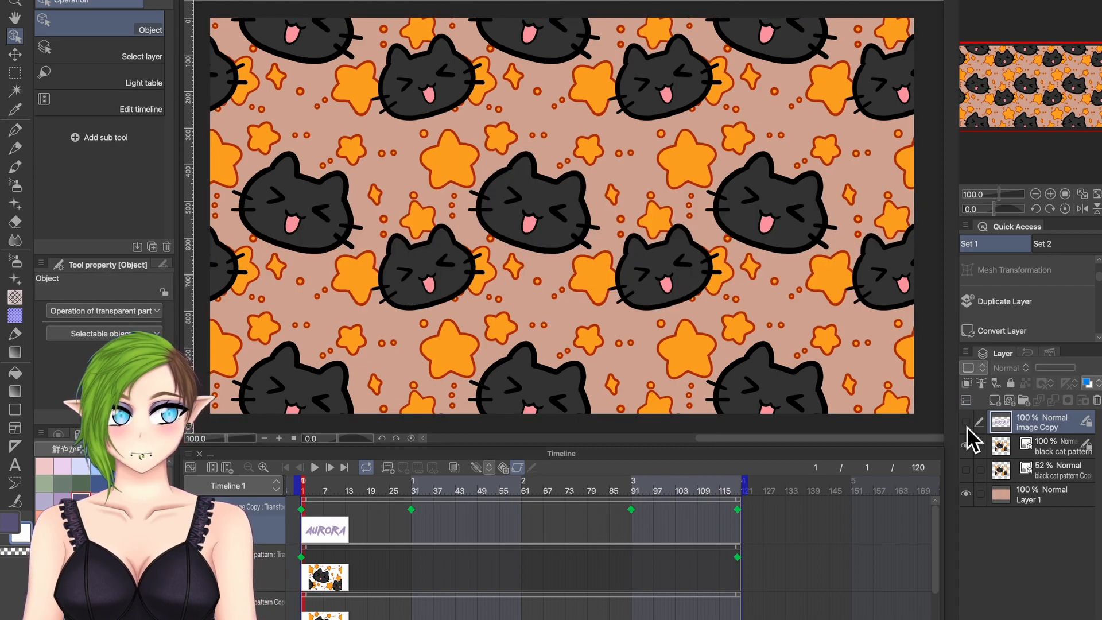
pyautogui.press('super+v')
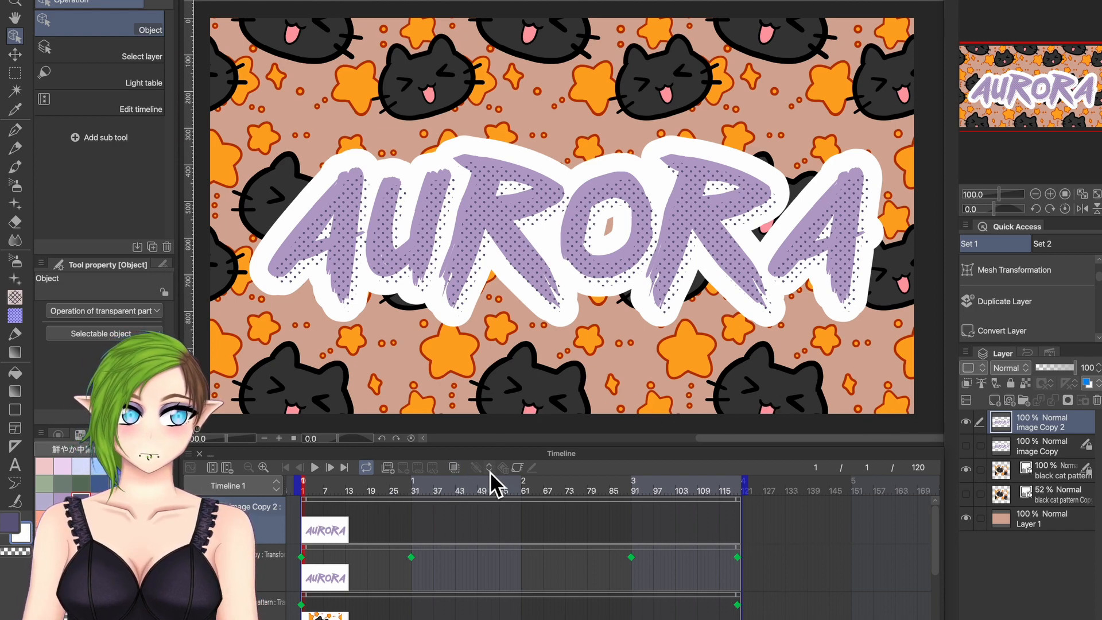
# Step: Enable keyframe editing on the new lettering copy and add smooth interpolation keyframes at frames 1 and 120
pyautogui.click(400, 520)
pyautogui.click(376, 504)
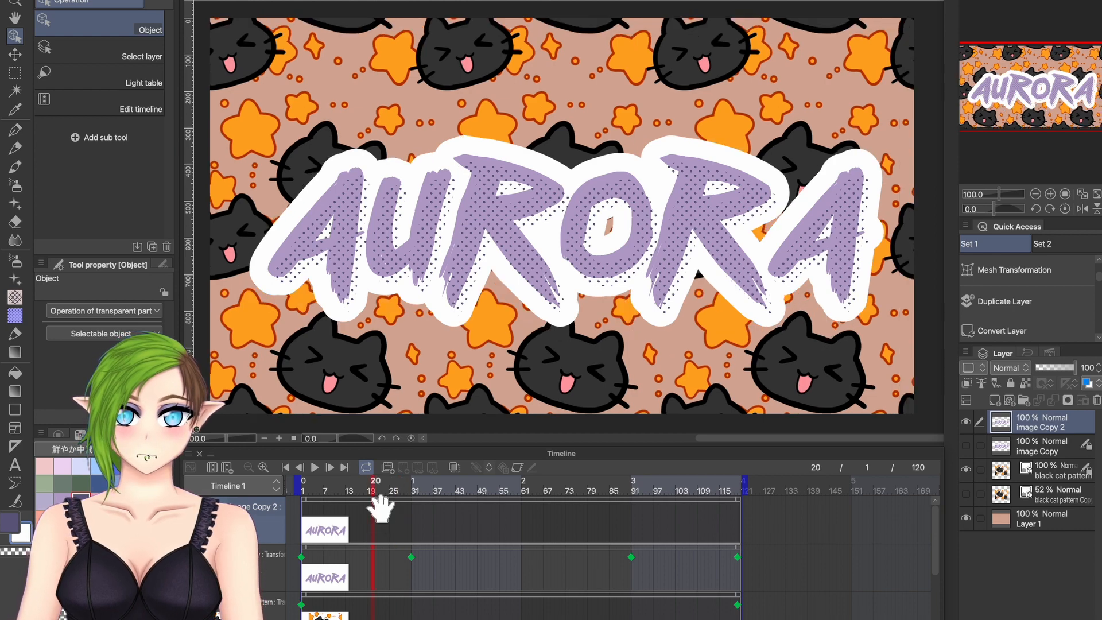
pyautogui.click(377, 508)
pyautogui.click(285, 467)
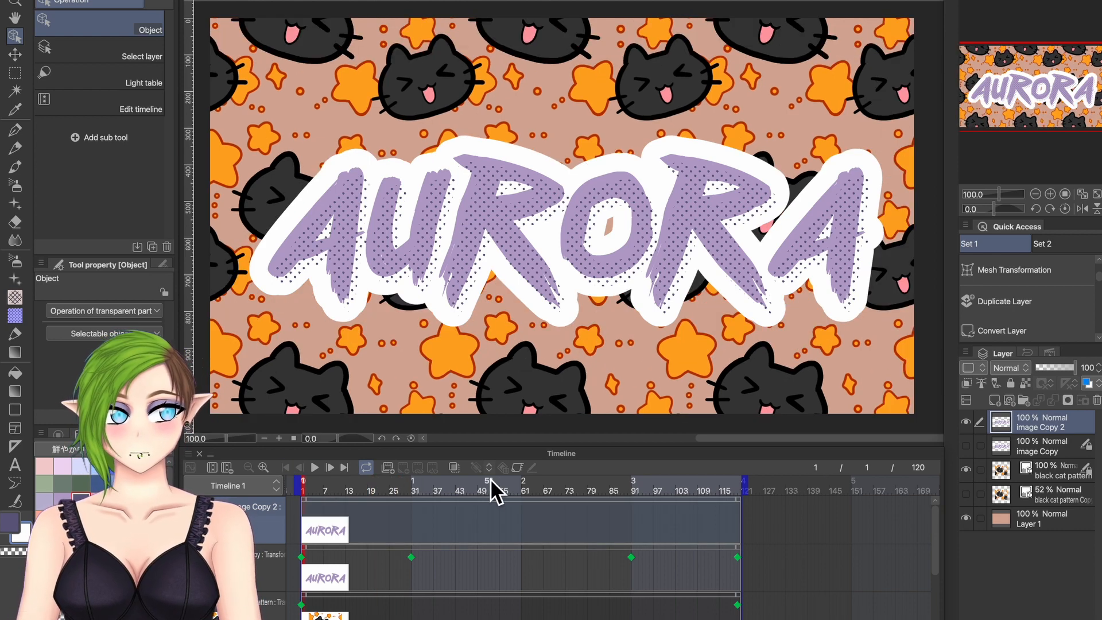
pyautogui.click(522, 470)
pyautogui.click(490, 471)
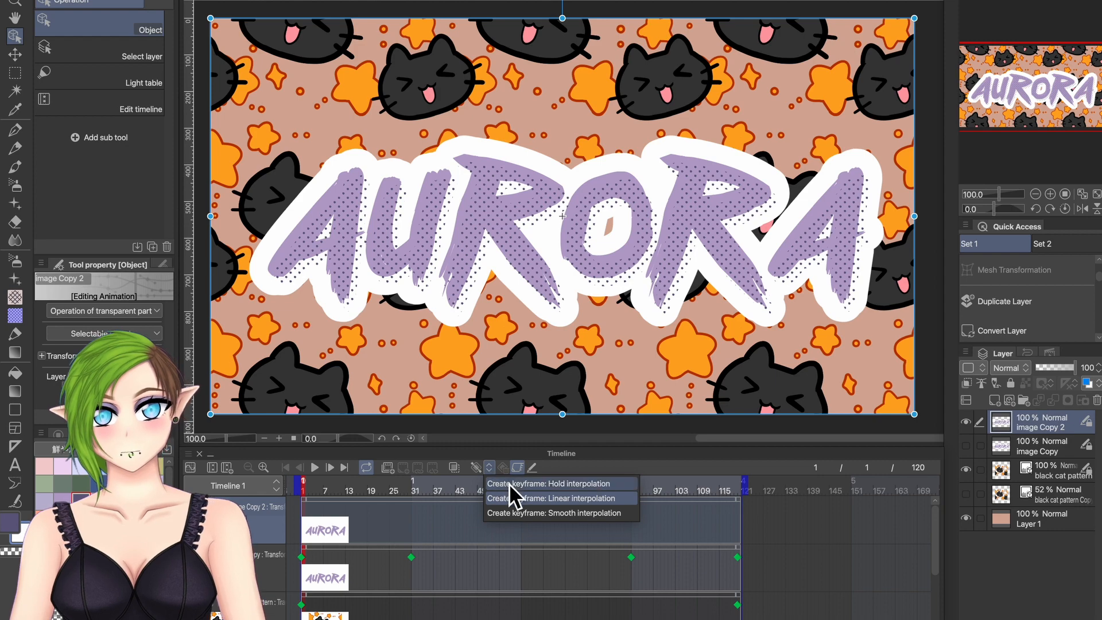
pyautogui.click(515, 514)
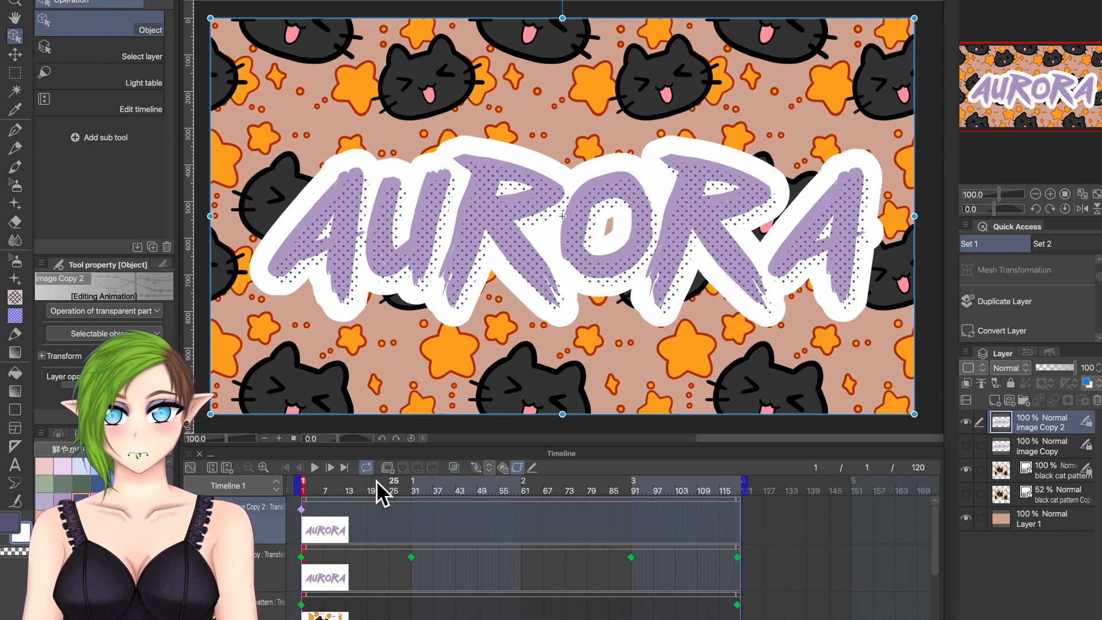
pyautogui.click(342, 467)
pyautogui.click(483, 472)
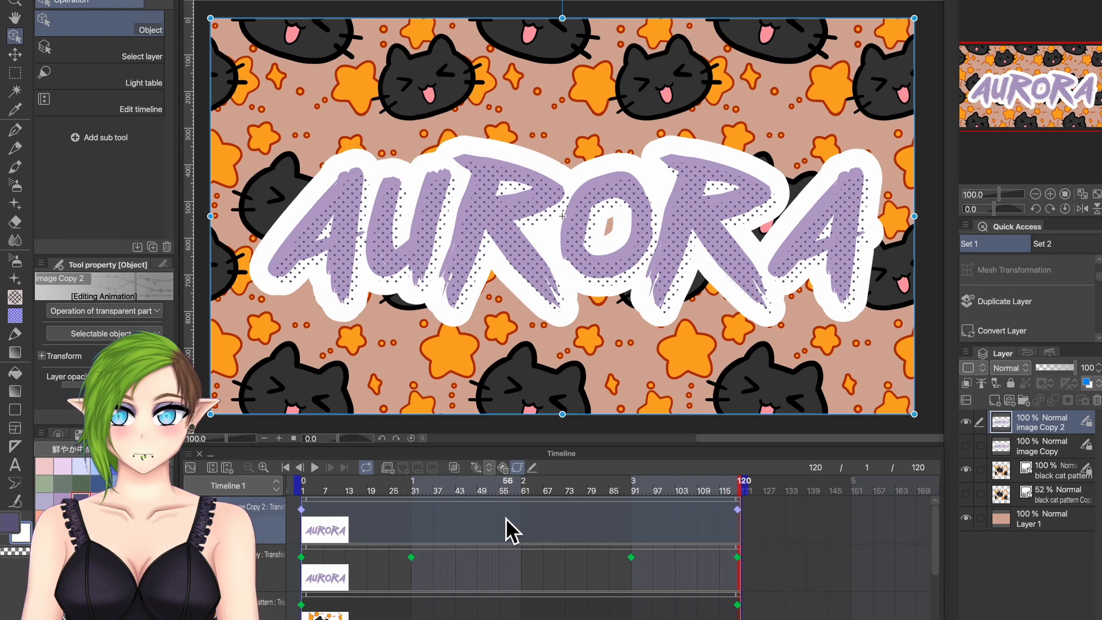
# Step: Add smooth keyframes at frames 30 and 91 to the new lettering copy
pyautogui.click(414, 524)
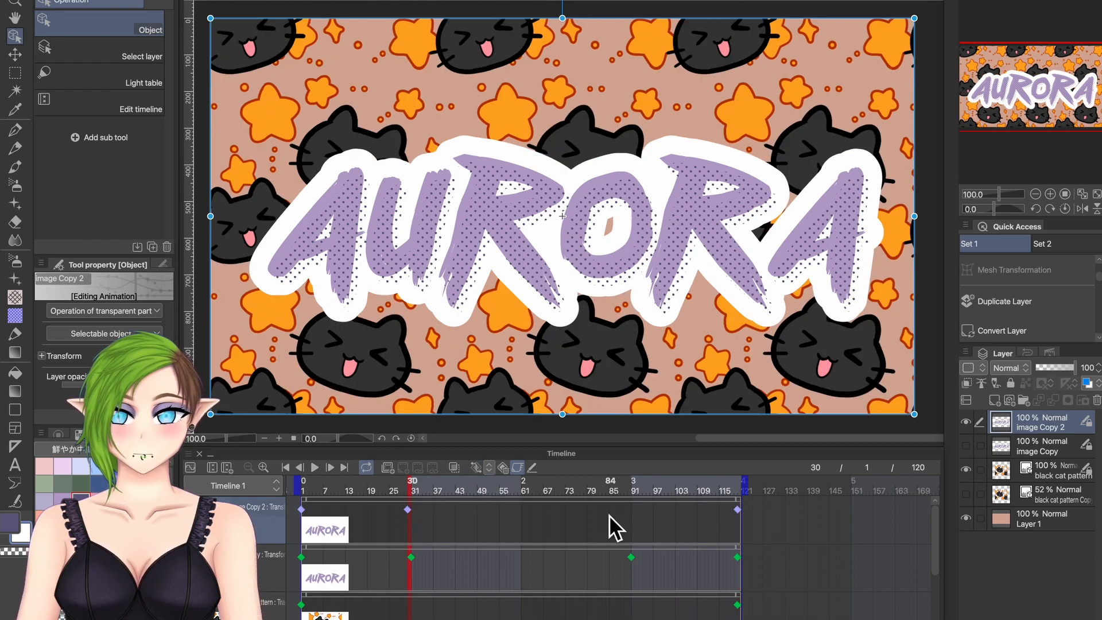
pyautogui.click(635, 521)
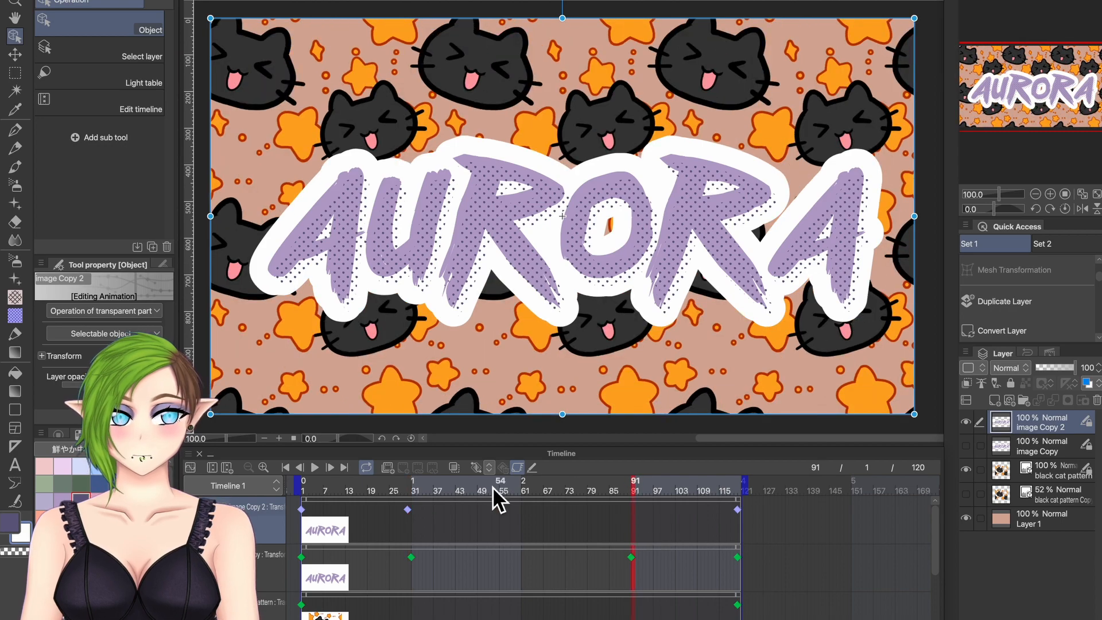
pyautogui.click(475, 468)
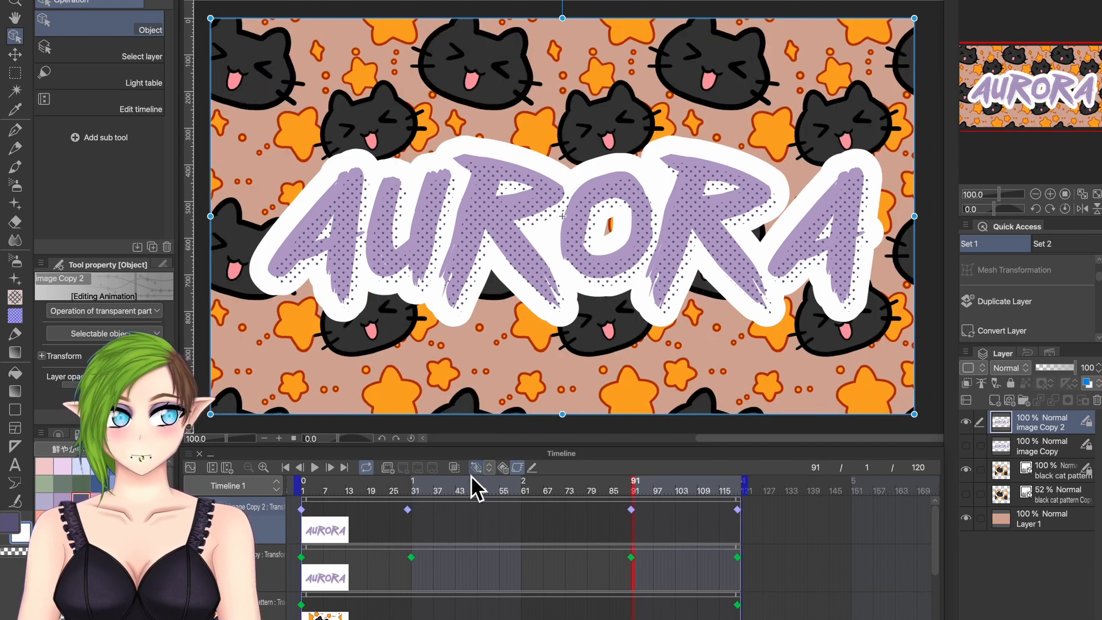
# Step: Tilt the lettering counterclockwise about its middle at frame 30 and clockwise at frame 91, and preview the rocking motion
pyautogui.click(408, 510)
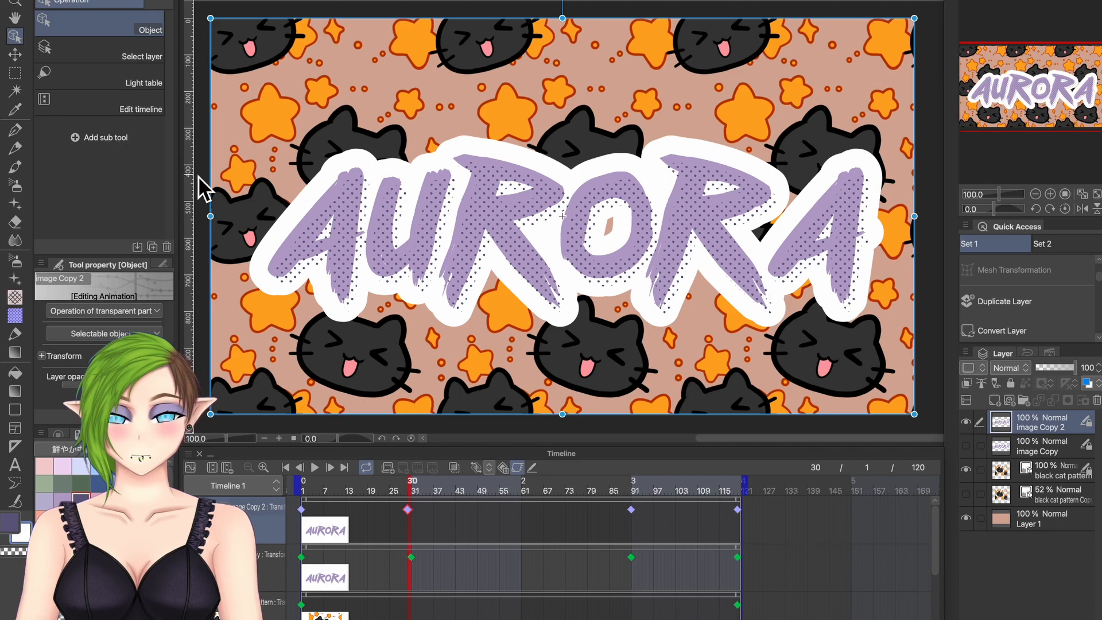
pyautogui.moveTo(210, 14); pyautogui.dragTo(201, 121)
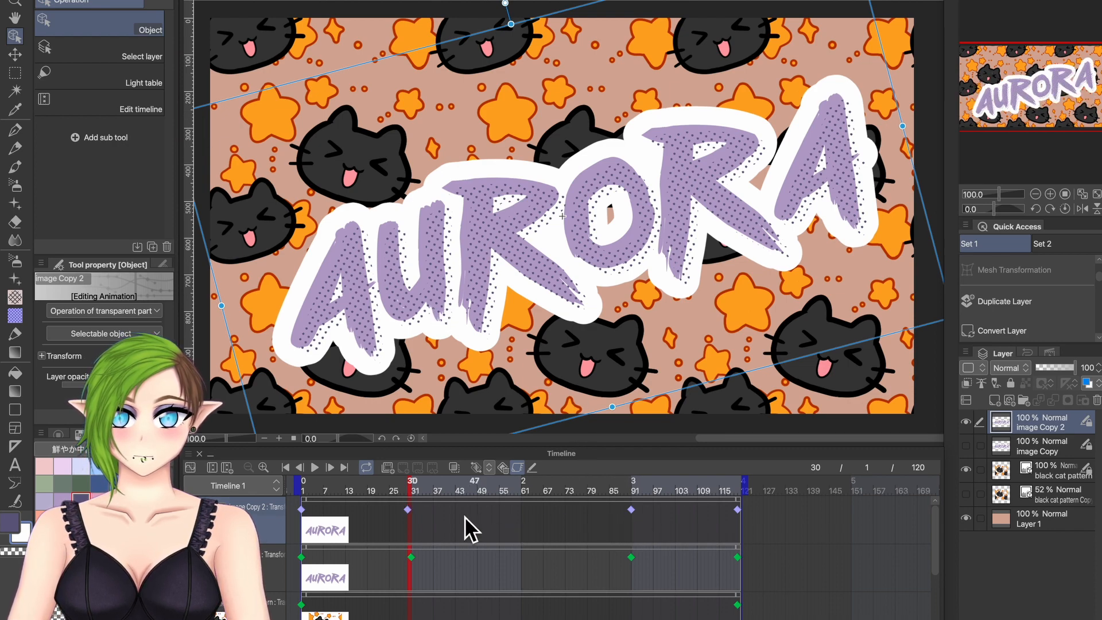
pyautogui.click(632, 510)
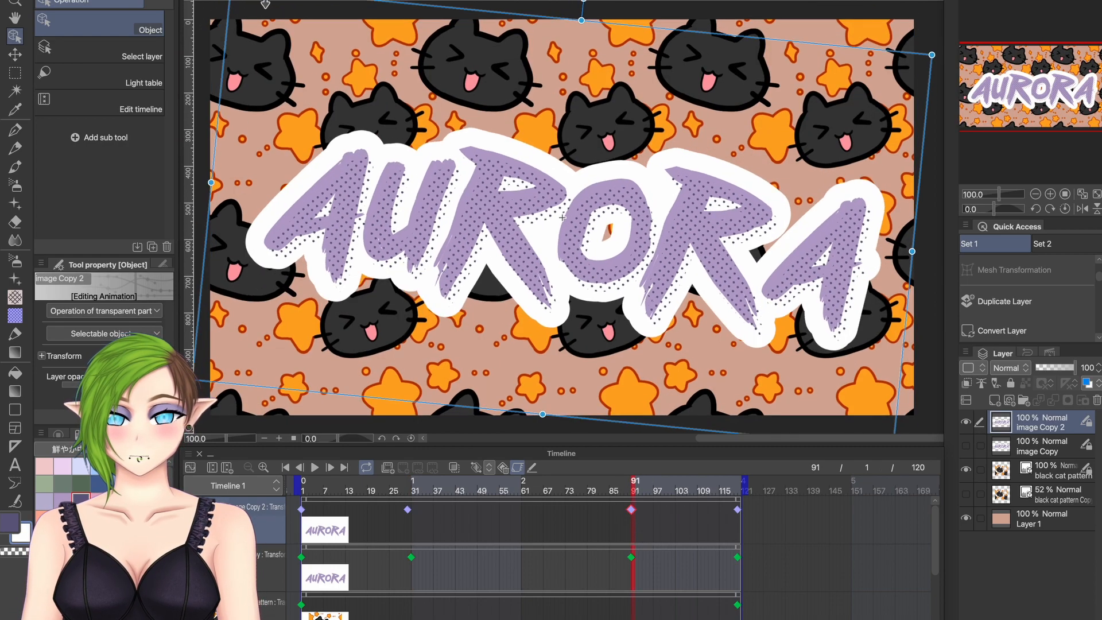
pyautogui.moveTo(307, 1); pyautogui.dragTo(280, 6)
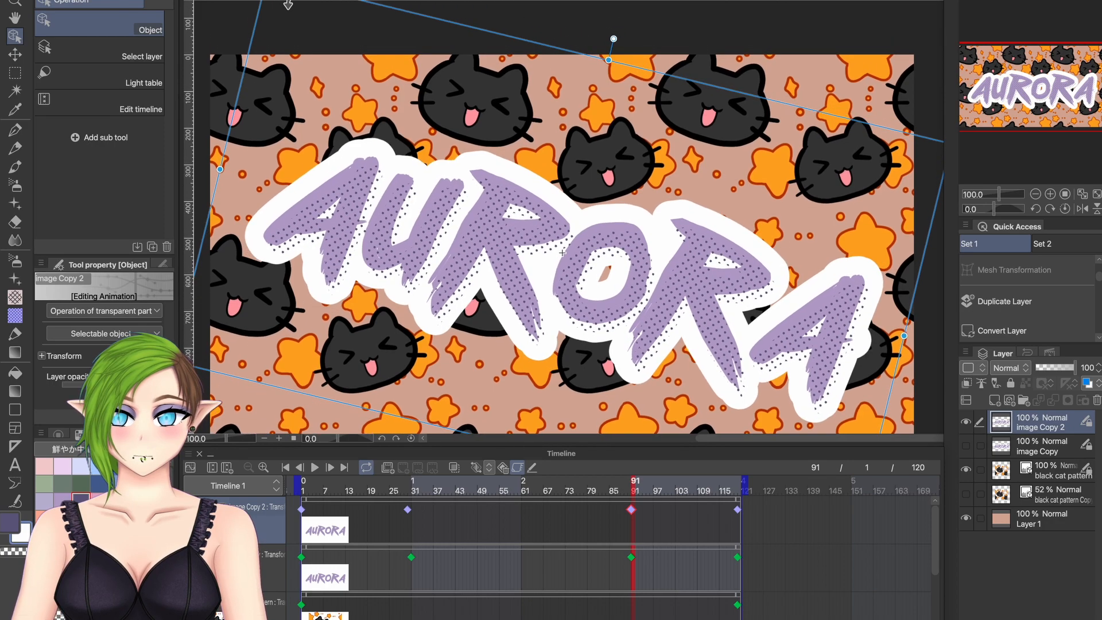
pyautogui.moveTo(991, 74); pyautogui.dragTo(992, 85)
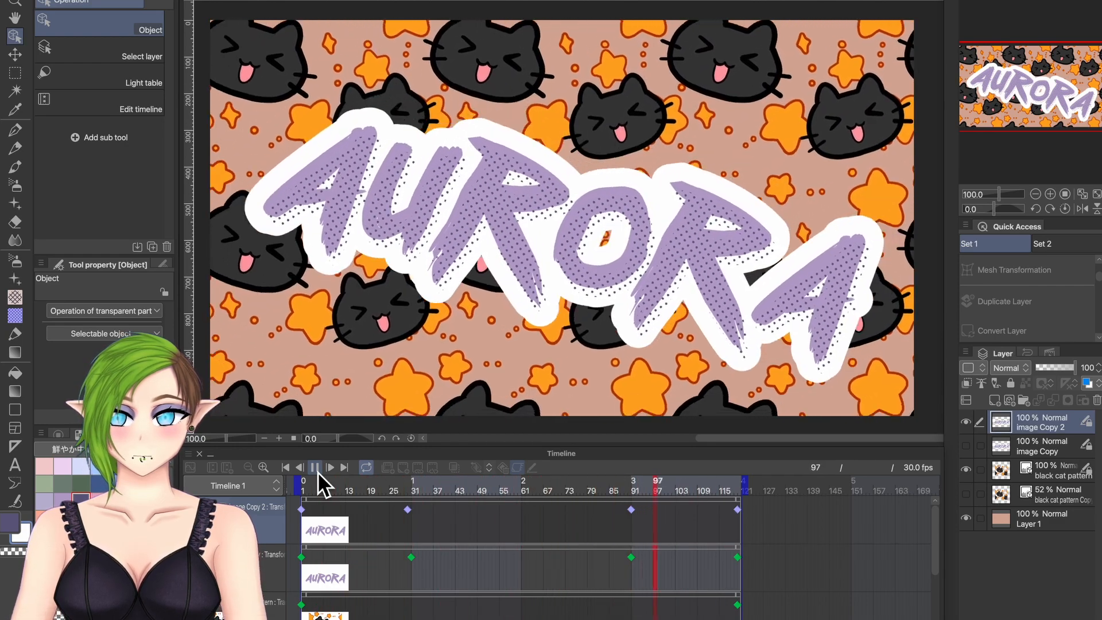
pyautogui.click(315, 468)
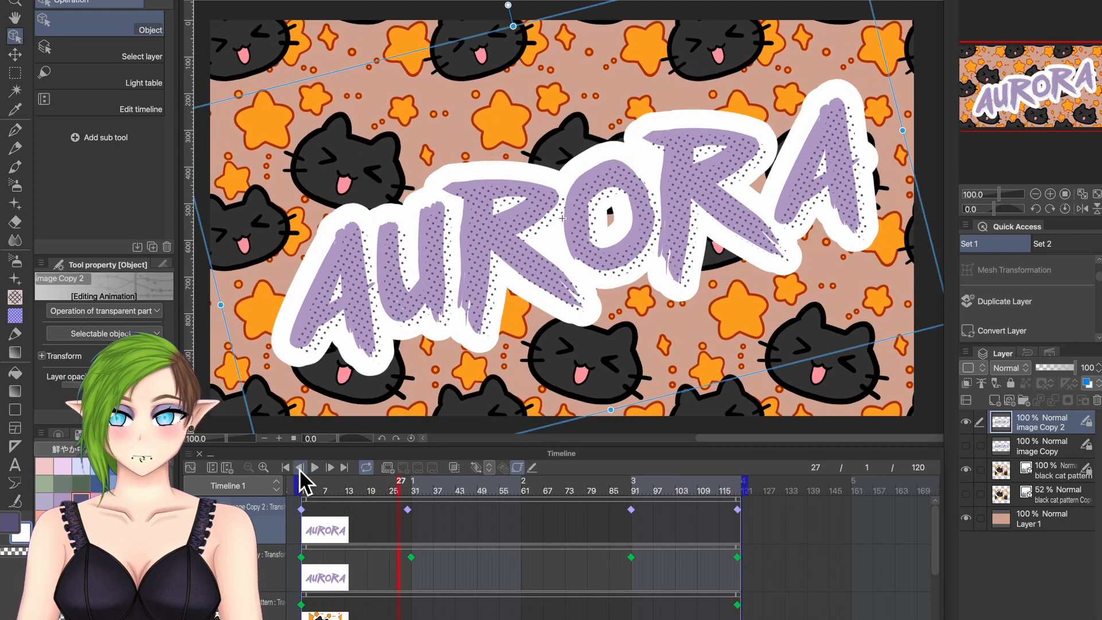
# Step: Try moving the lettering's rotation centre toward the second R at frame 91, and play back the result
pyautogui.click(408, 510)
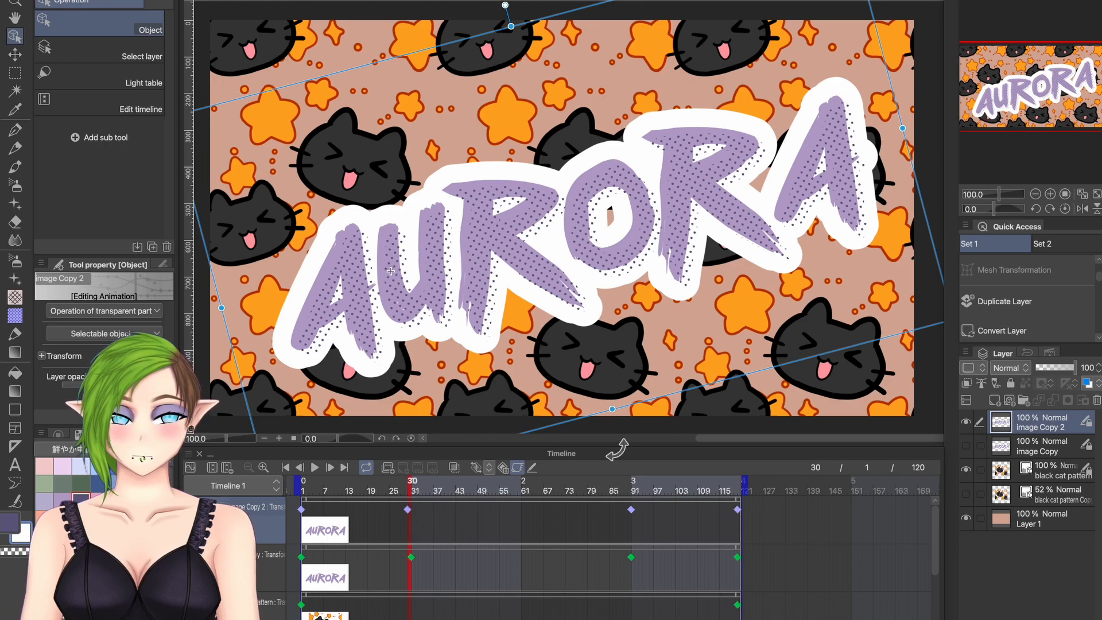
pyautogui.click(638, 514)
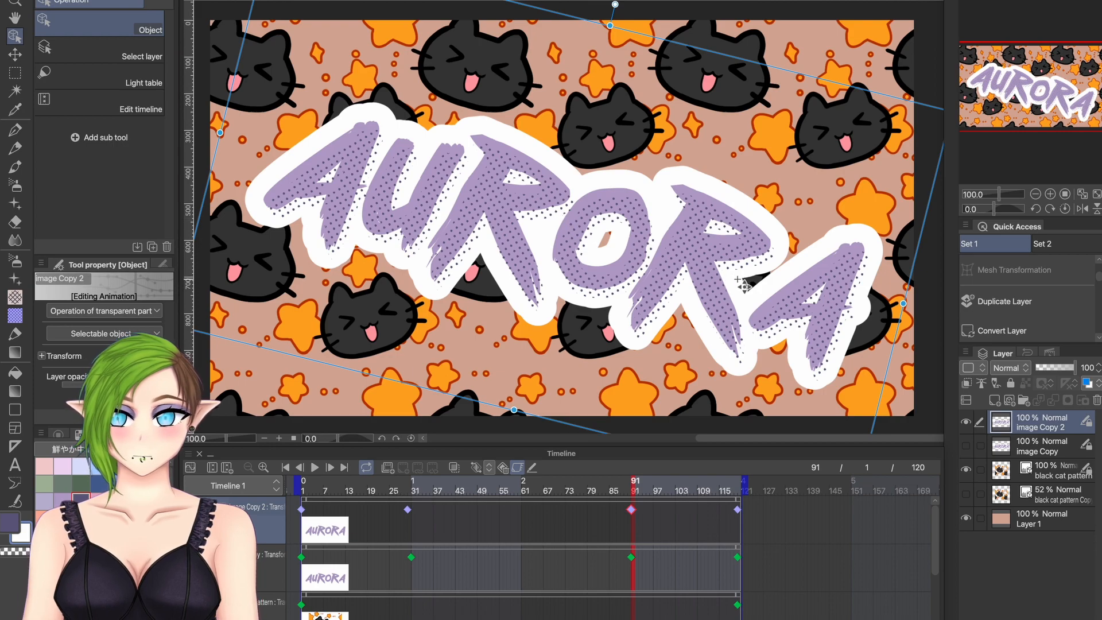
pyautogui.click(314, 467)
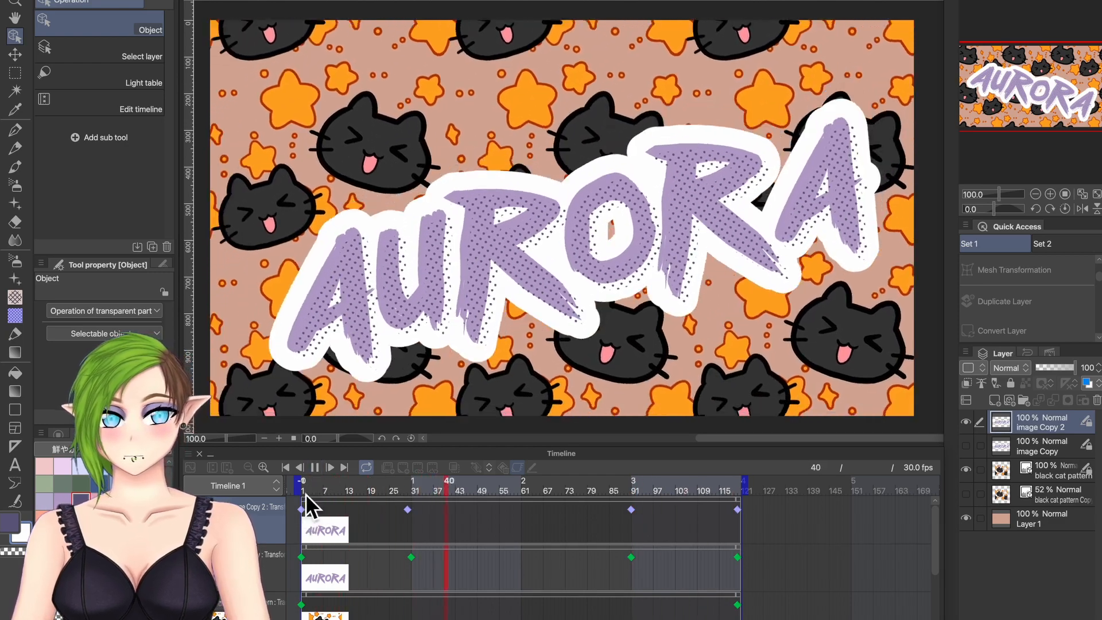
pyautogui.click(314, 467)
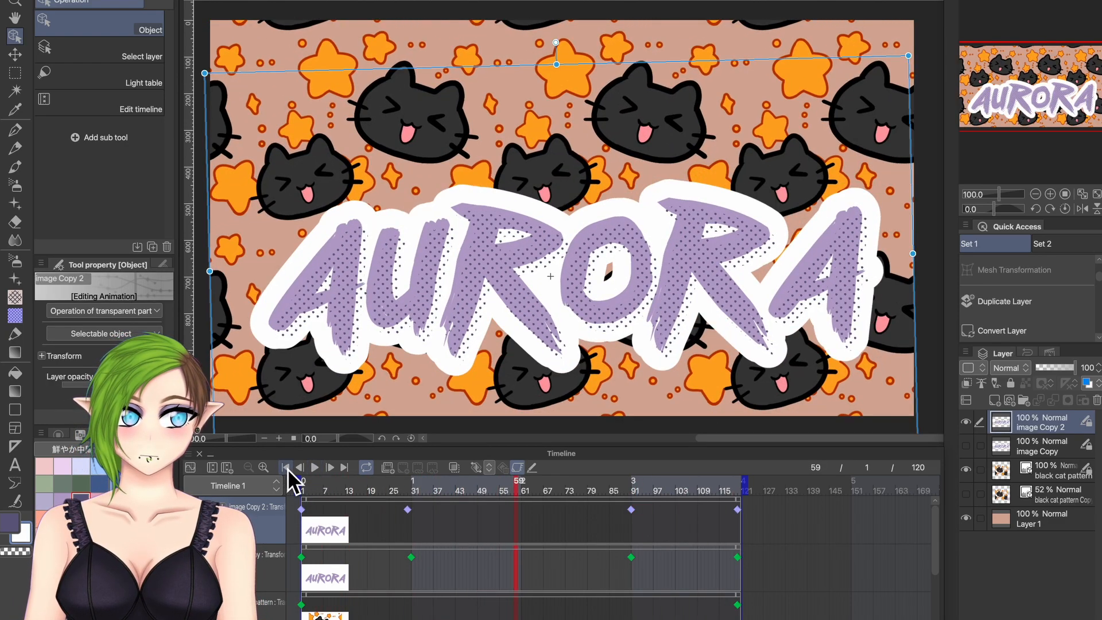
# Step: Undo the rotation centre change and the lettering tilts at the frame 30 and frame 91 keyframes
pyautogui.click(286, 468)
pyautogui.click(408, 510)
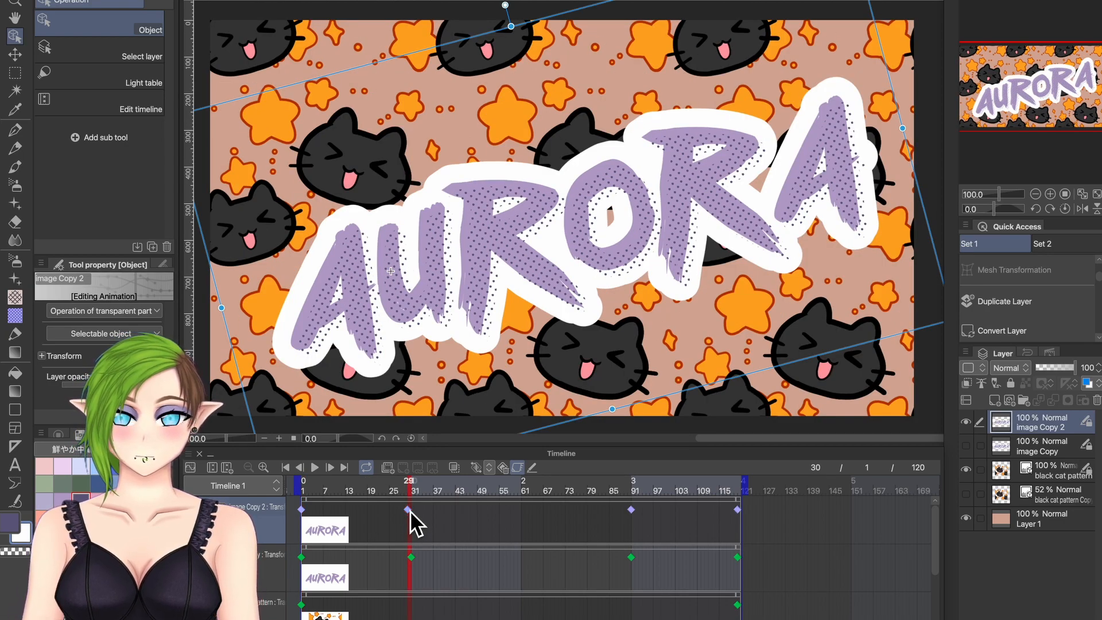
pyautogui.hotkey('ctrl', 'z')
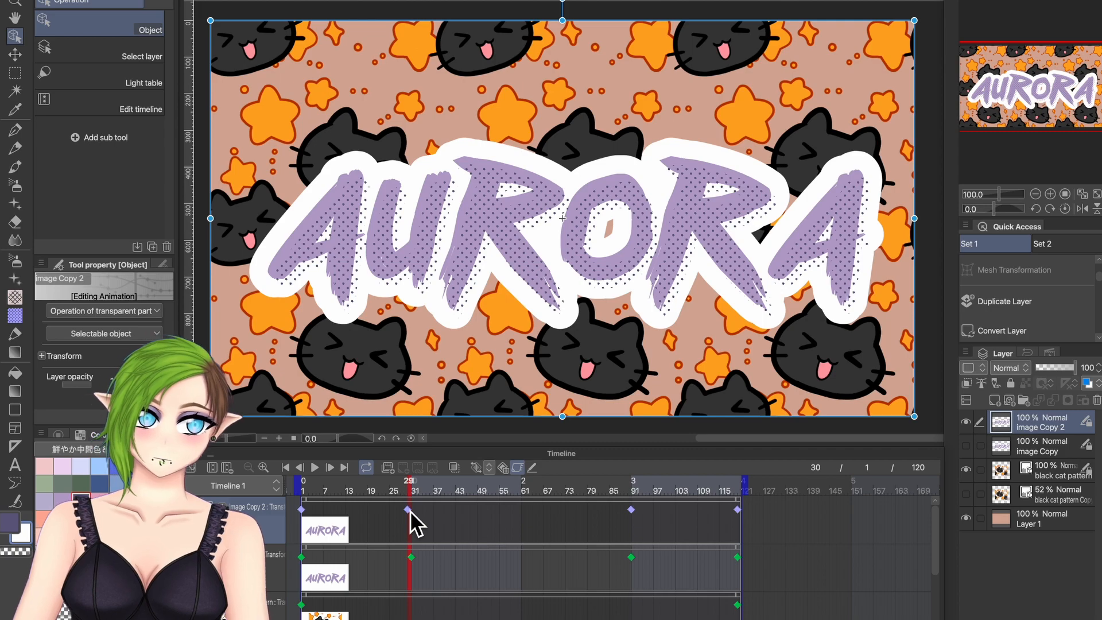
# Step: Place the lettering's rotation centre on the first A from frame 1, and tilt it counterclockwise at frame 30 and clockwise at frame 91
pyautogui.click(301, 509)
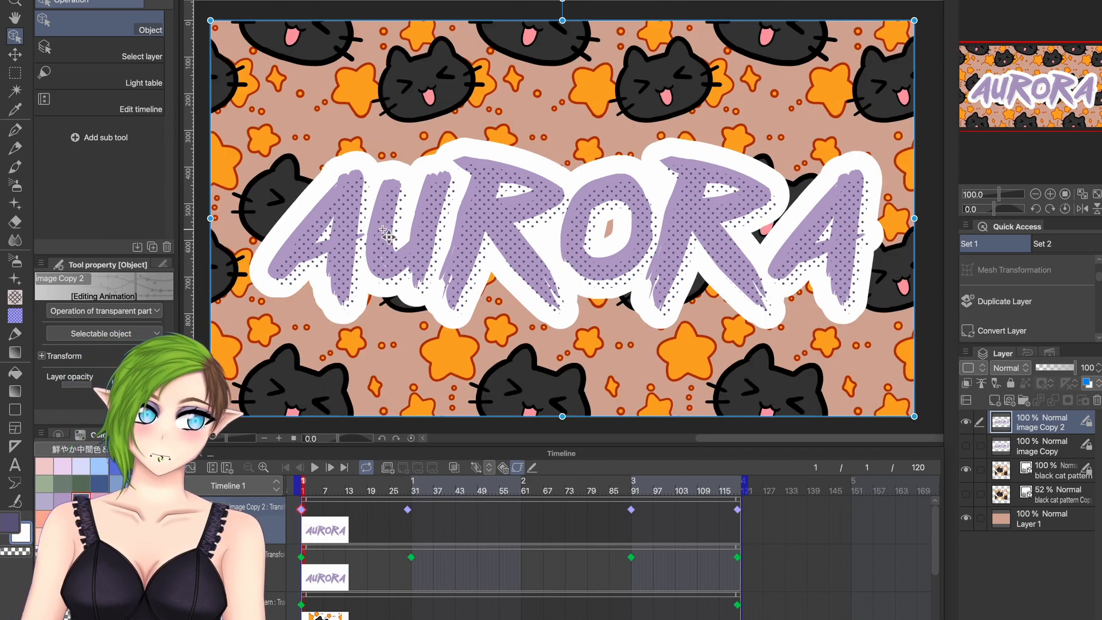
pyautogui.click(408, 509)
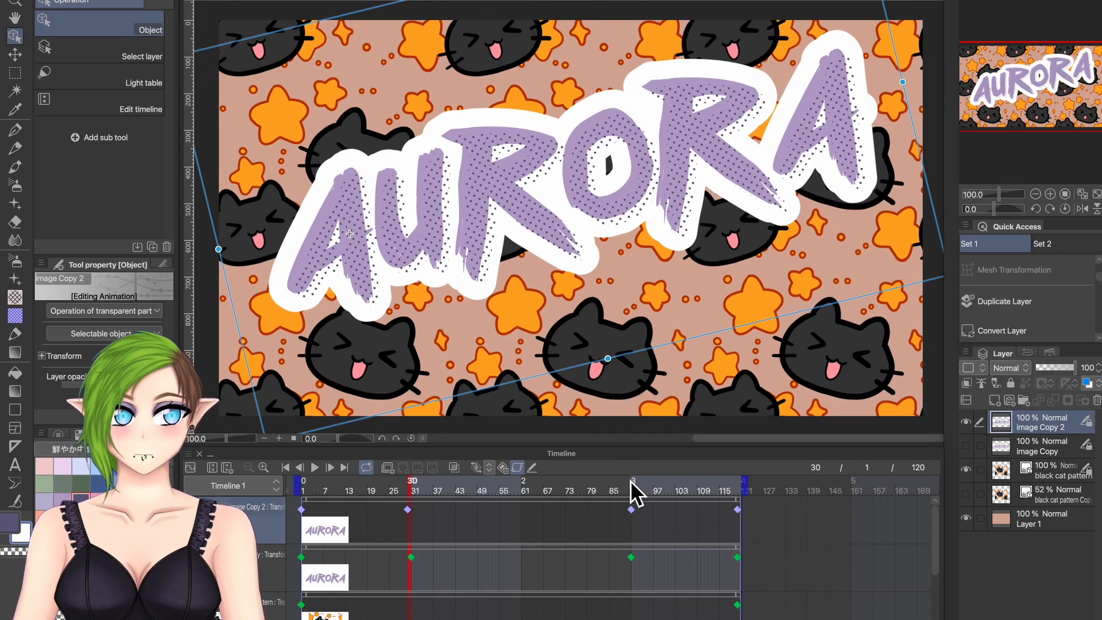
pyautogui.click(631, 509)
pyautogui.moveTo(220, 15); pyautogui.dragTo(256, 3)
pyautogui.moveTo(1008, 93)
pyautogui.mouseDown()
pyautogui.moveTo(1008, 111)
pyautogui.moveTo(1007, 100)
pyautogui.mouseUp()
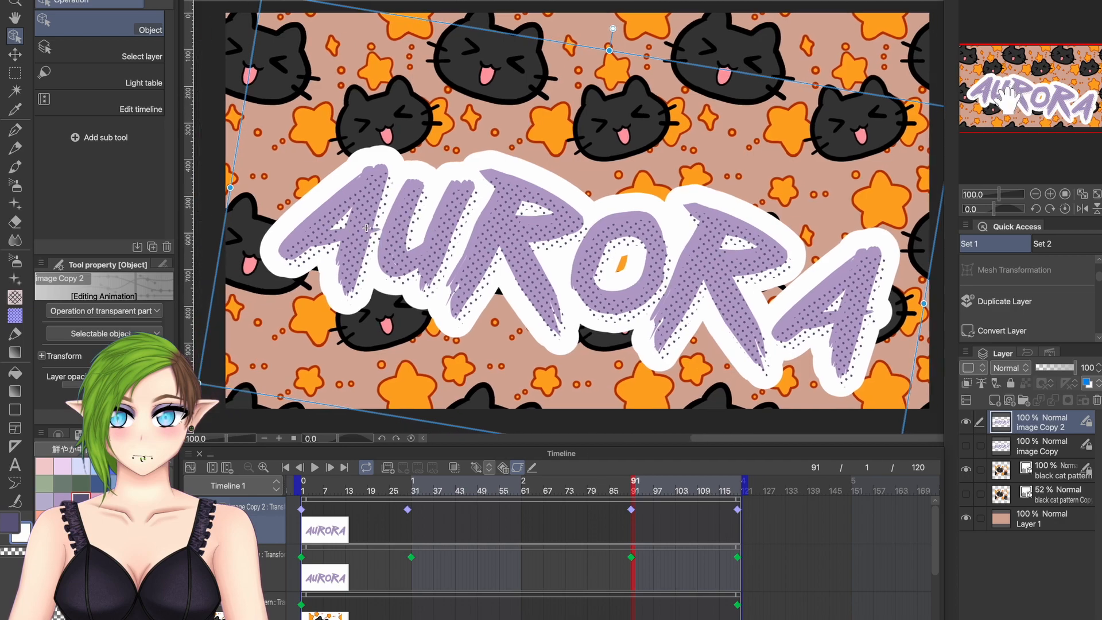
# Step: Play back the lettering swinging around the first A, checking the loop across the frame 120 and frame 1 keyframes
pyautogui.click(316, 470)
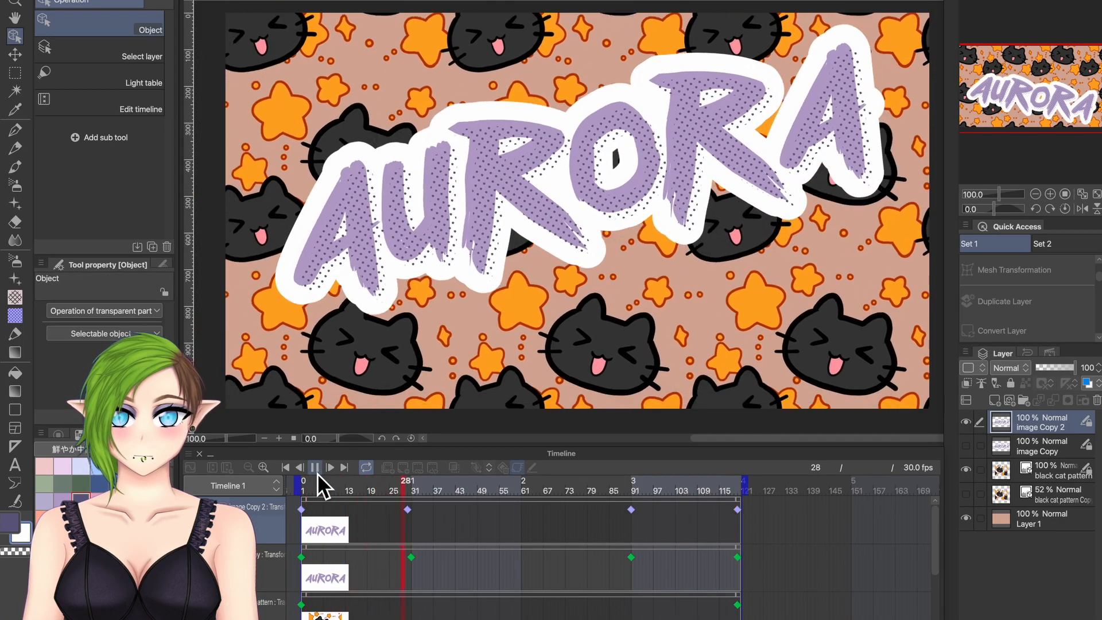
pyautogui.click(315, 467)
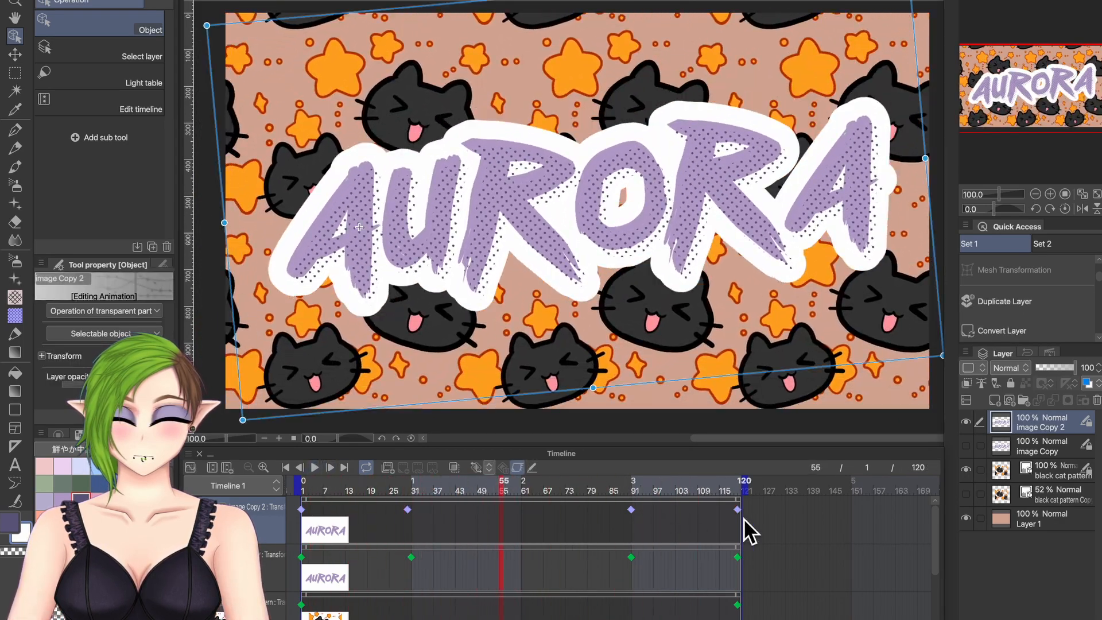
pyautogui.click(737, 509)
pyautogui.click(319, 470)
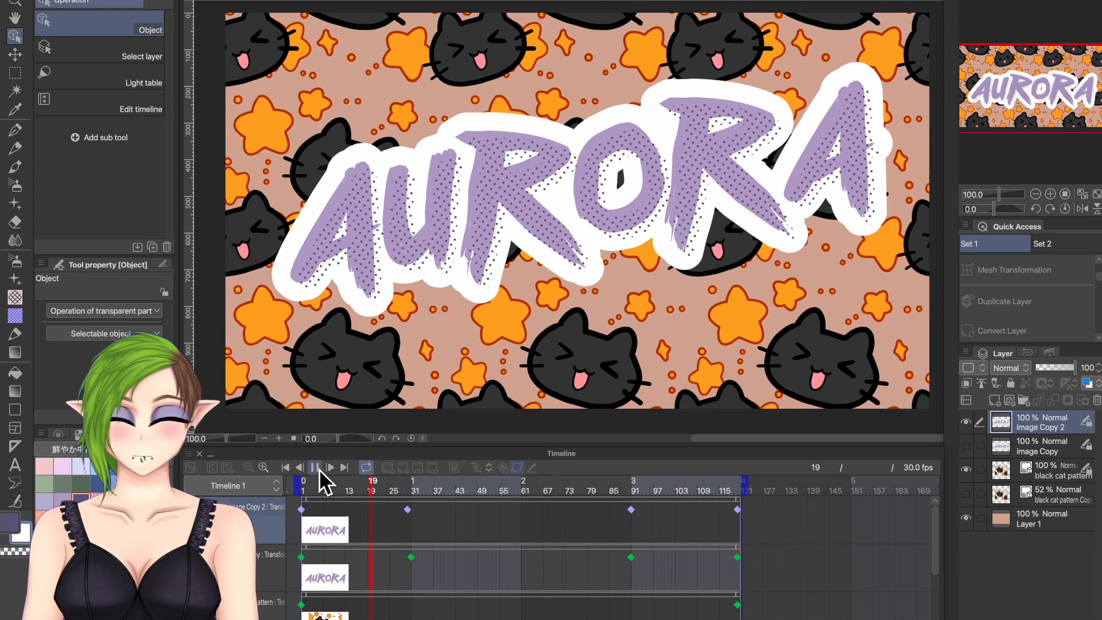
pyautogui.click(319, 469)
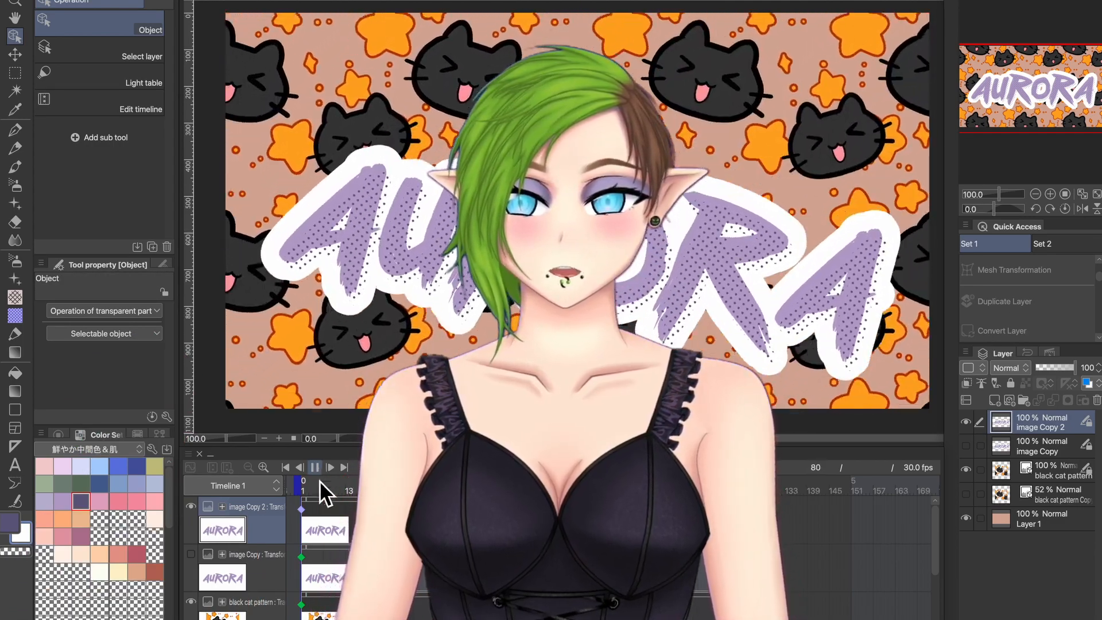
pyautogui.click(301, 509)
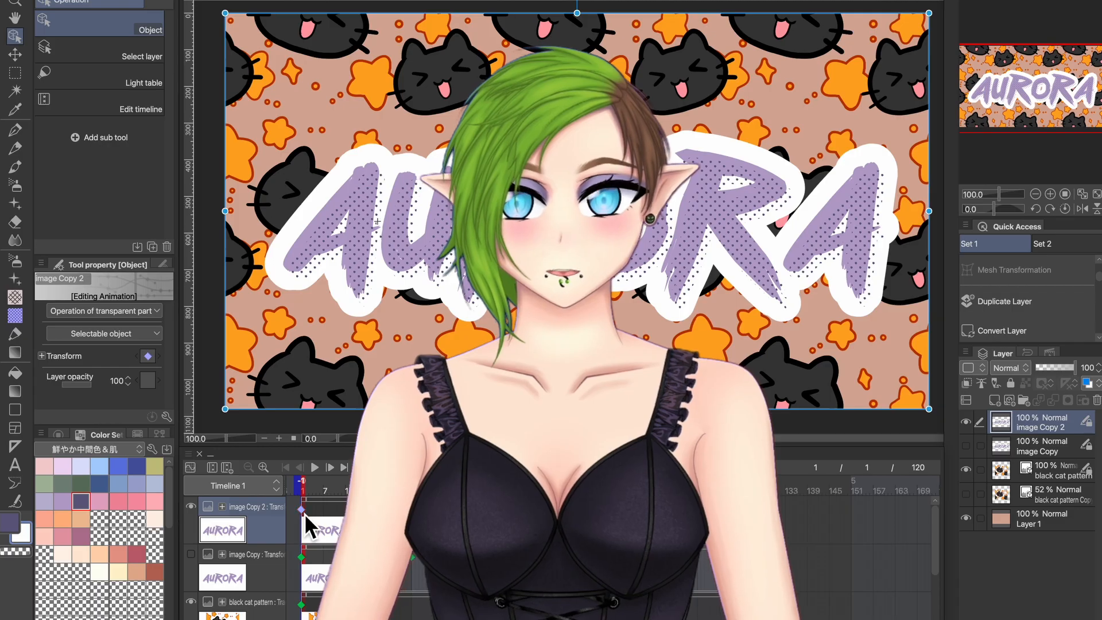